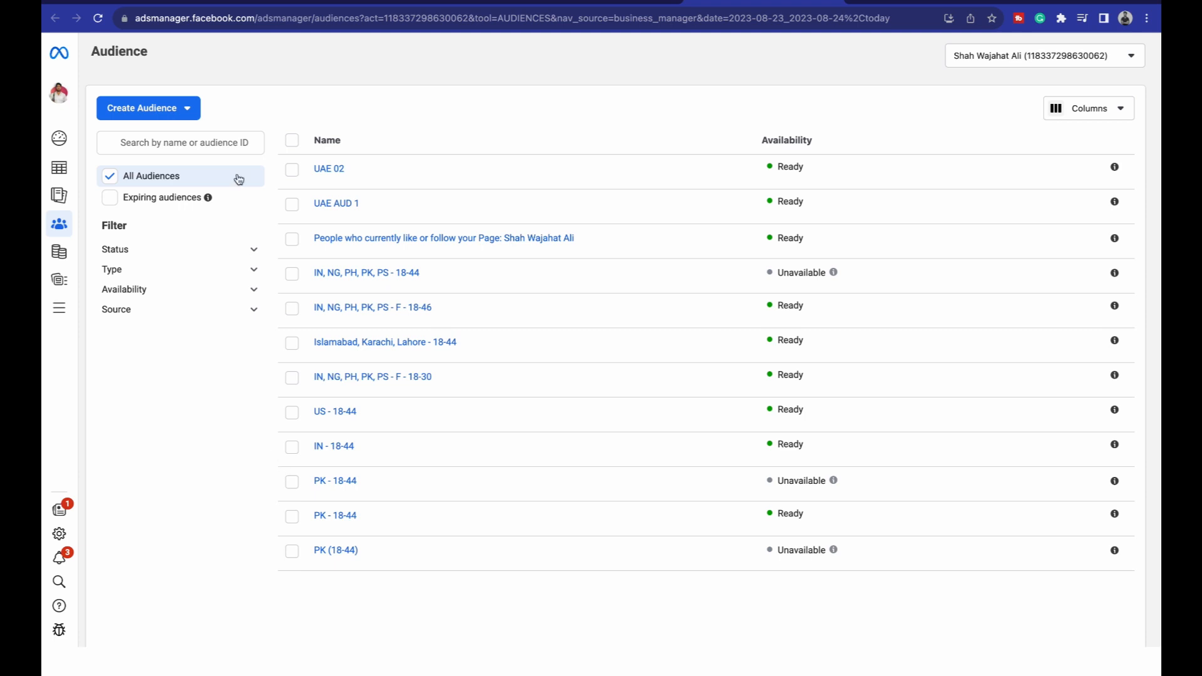
Start creating a new Custom Audience to reach the choice of audience sources
{"action": "left_click", "coordinate": [179, 111]}
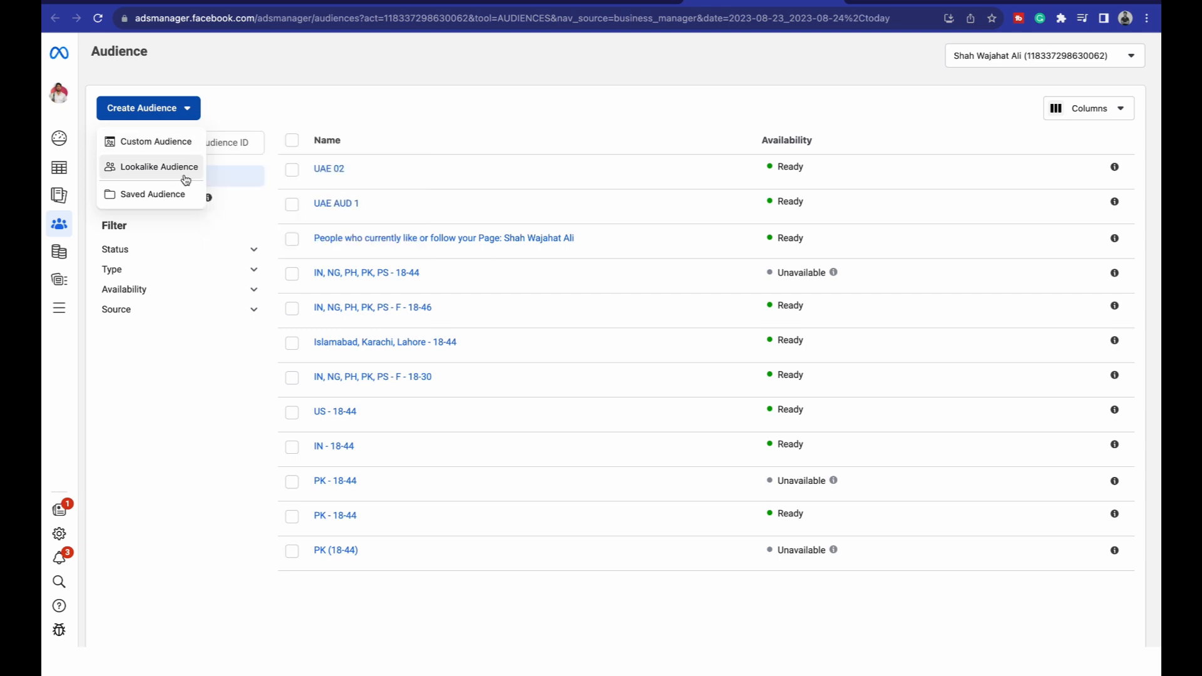
{"action": "left_click", "coordinate": [176, 141]}
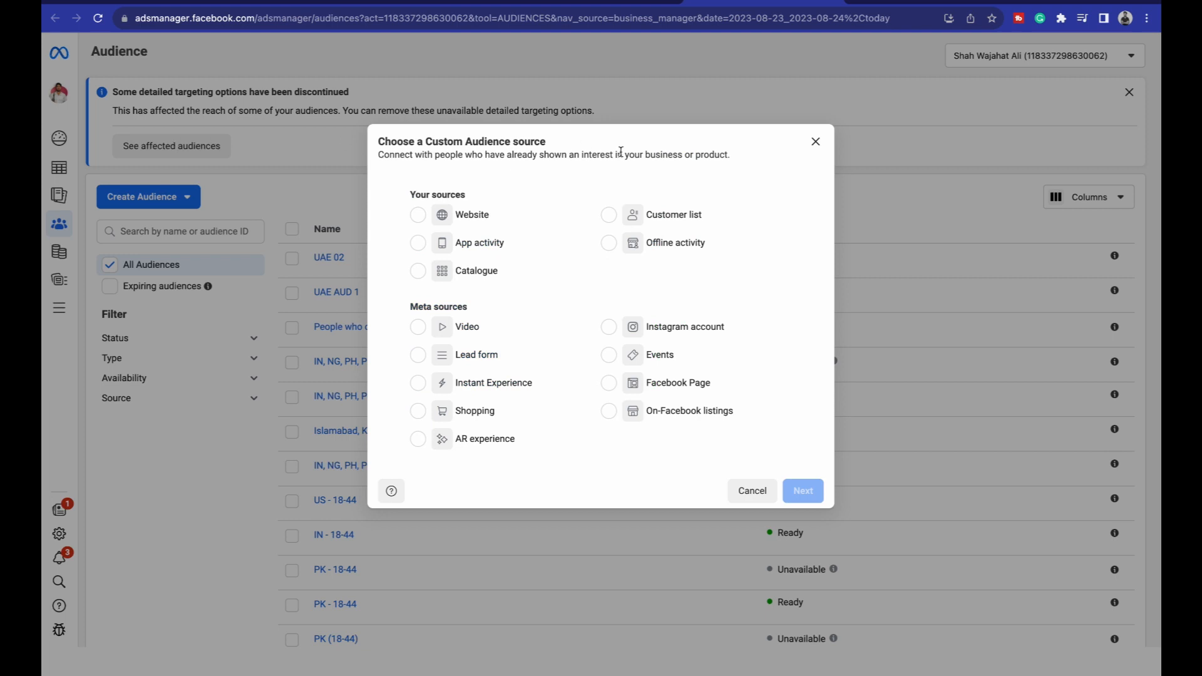
{"action": "key", "text": "Tab"}
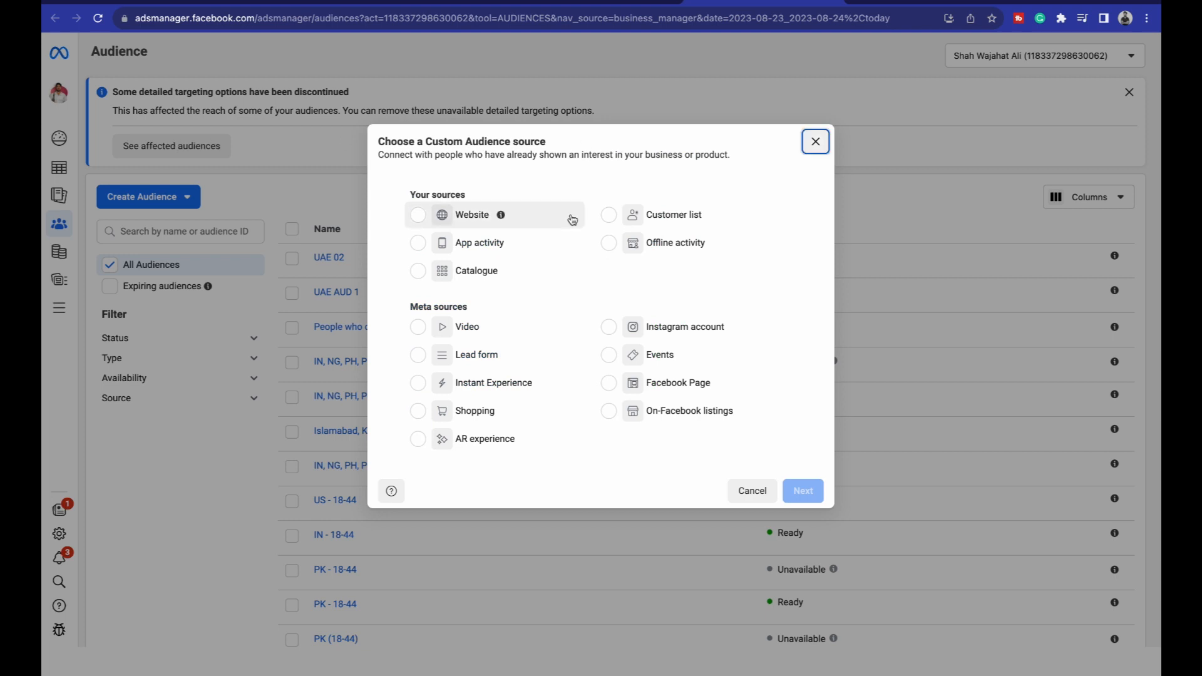
{"action": "left_click", "coordinate": [617, 178]}
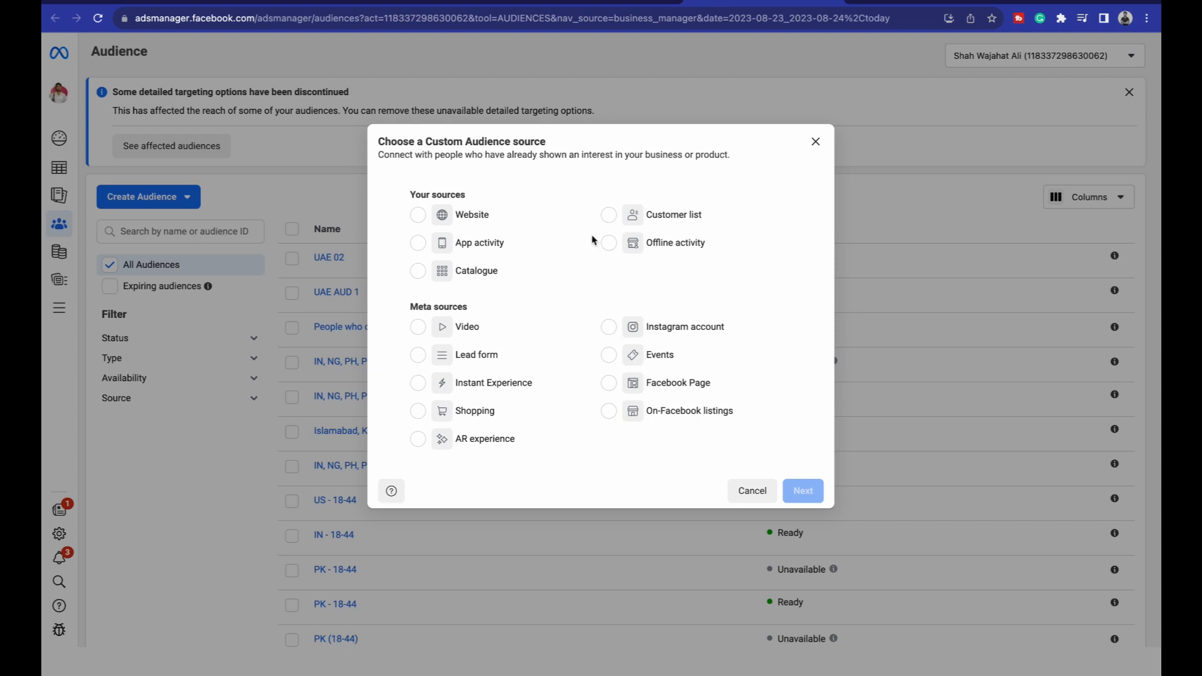
{"action": "left_click", "coordinate": [419, 215]}
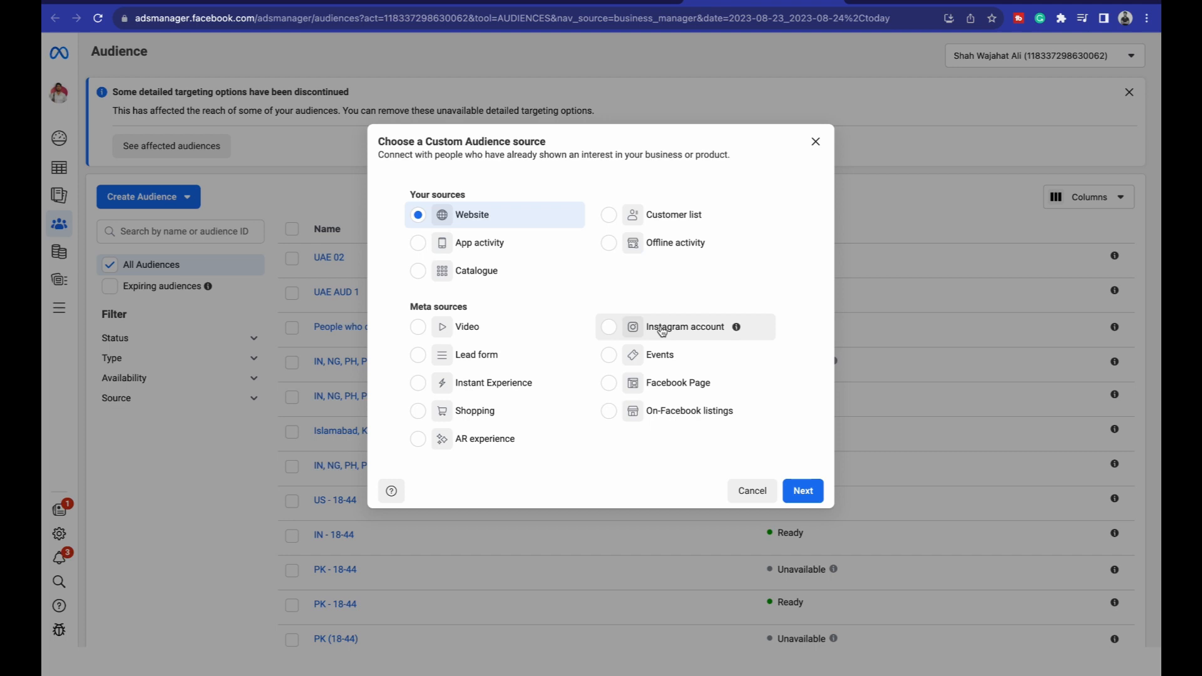
{"action": "left_click", "coordinate": [418, 356]}
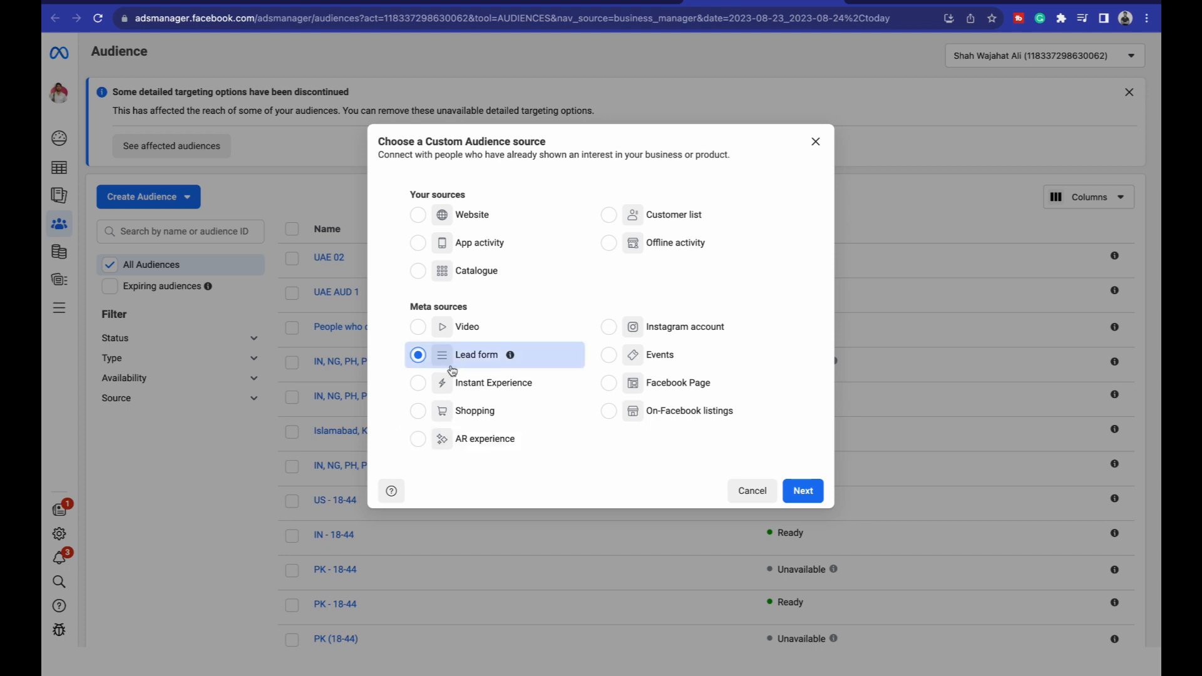
{"action": "left_click", "coordinate": [420, 332]}
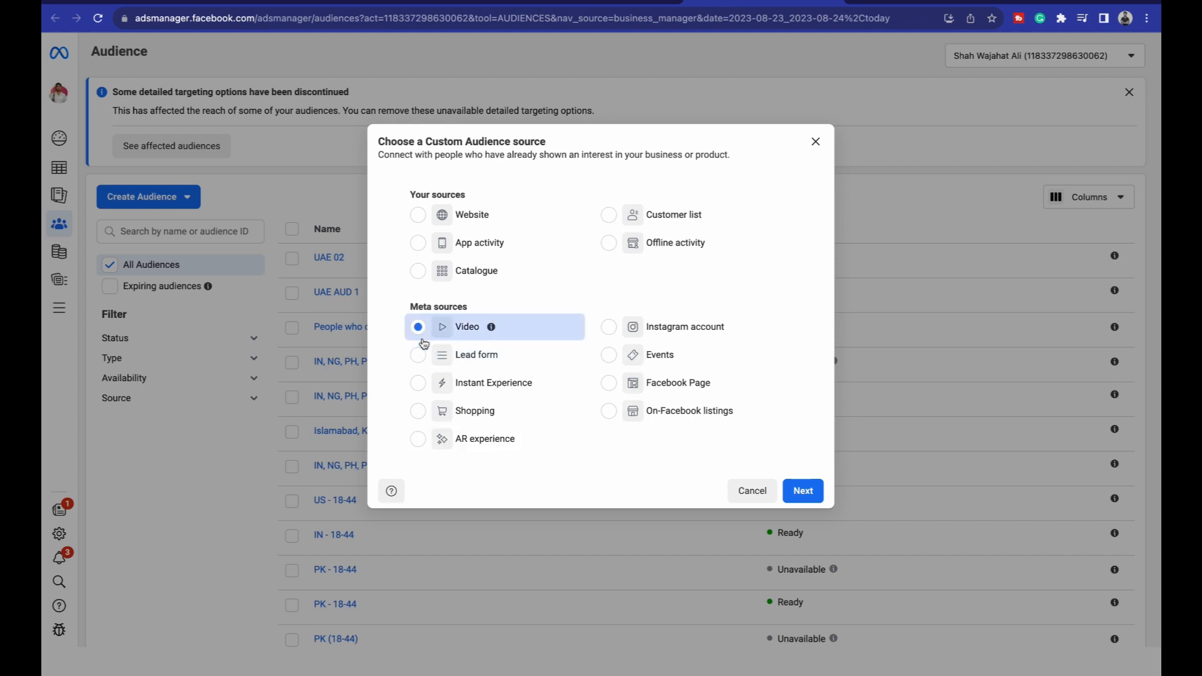
{"action": "left_click", "coordinate": [609, 337]}
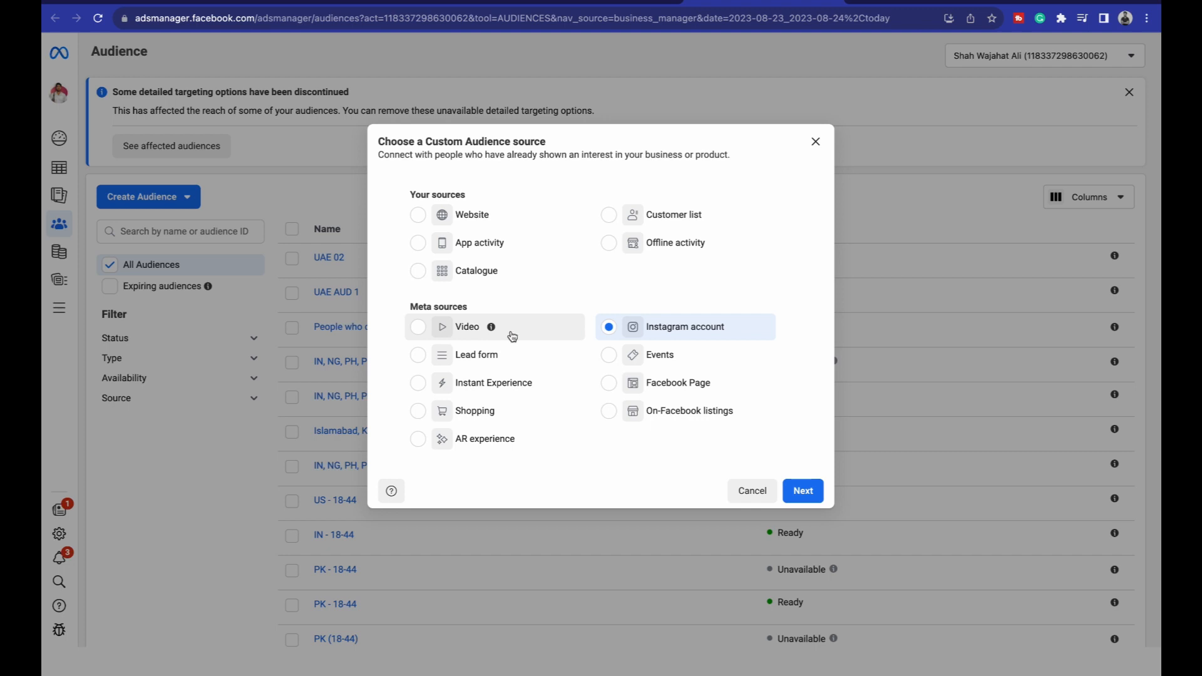
Choose Lead form as the Custom Audience source and set its Page to the account owner's own Page
{"action": "left_click", "coordinate": [420, 364]}
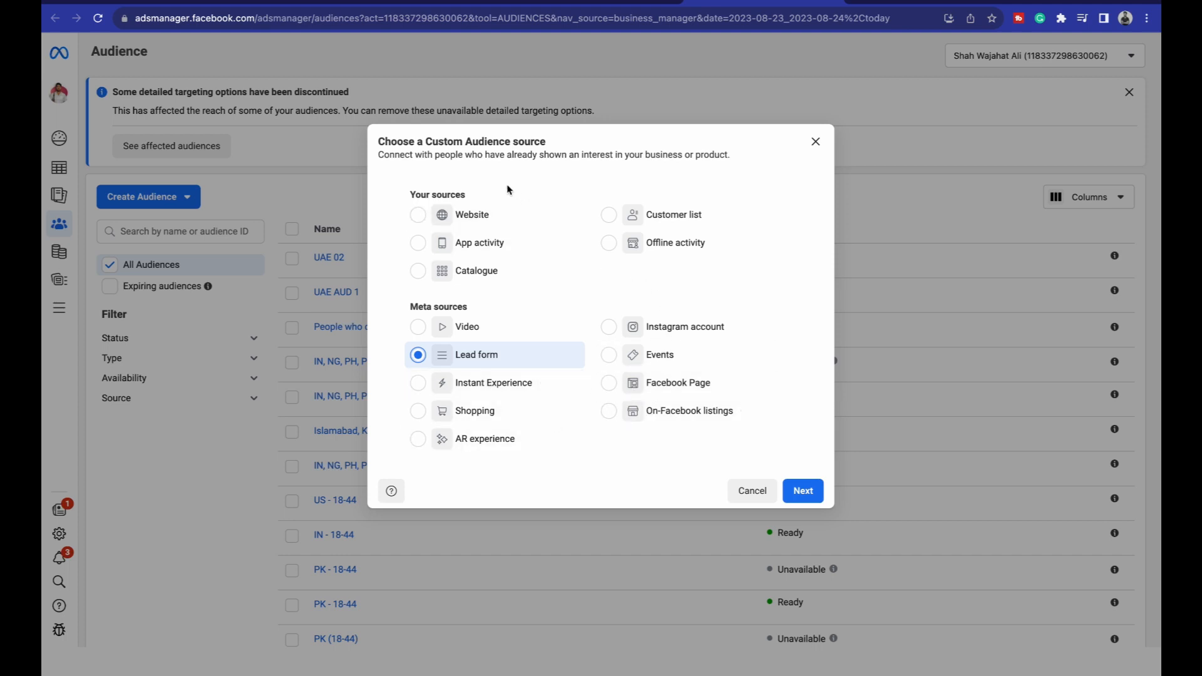
{"action": "left_click", "coordinate": [804, 491]}
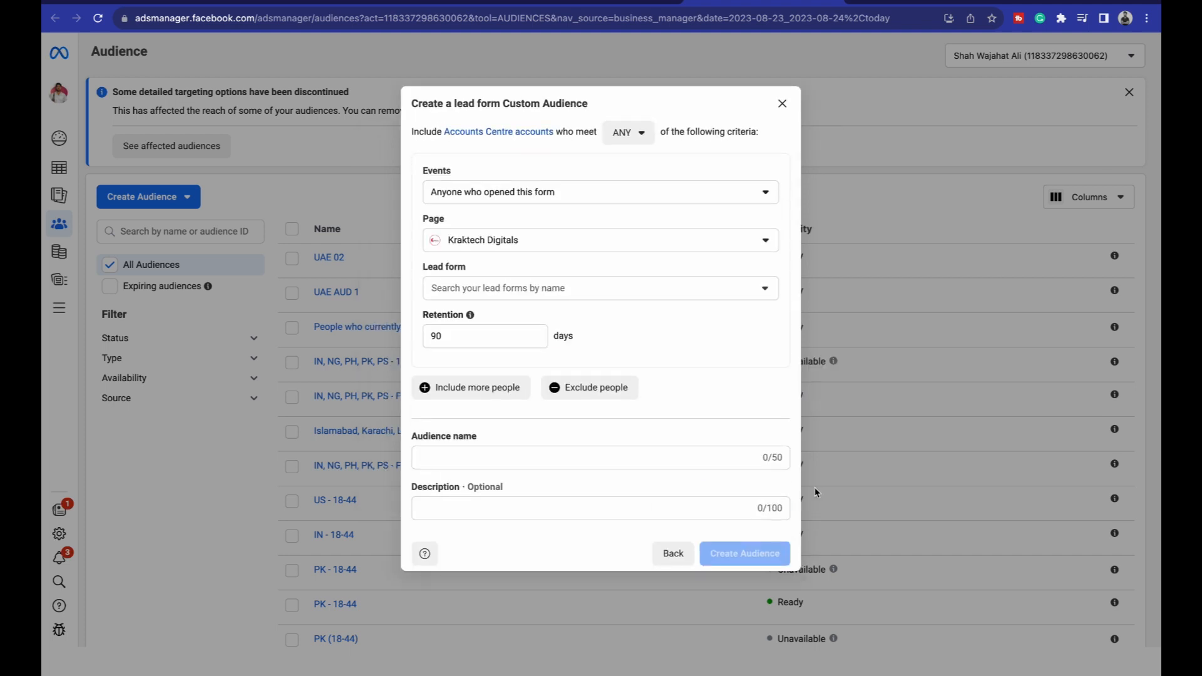
{"action": "left_click", "coordinate": [555, 240]}
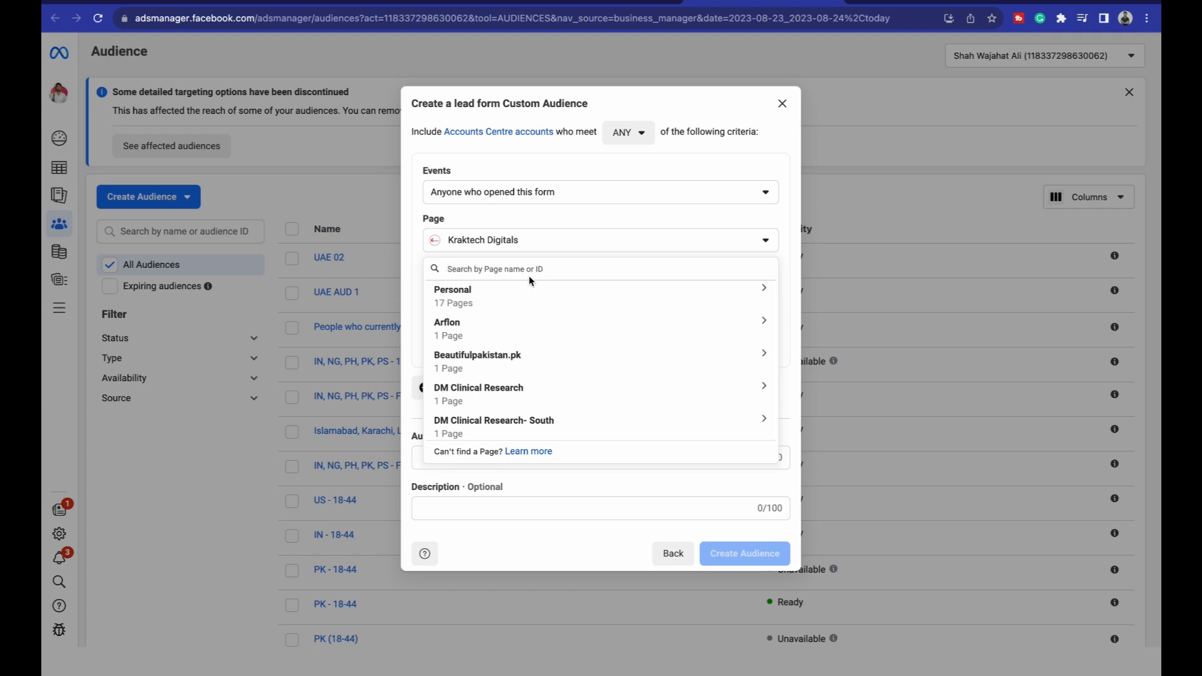
{"action": "type", "text": "sha"}
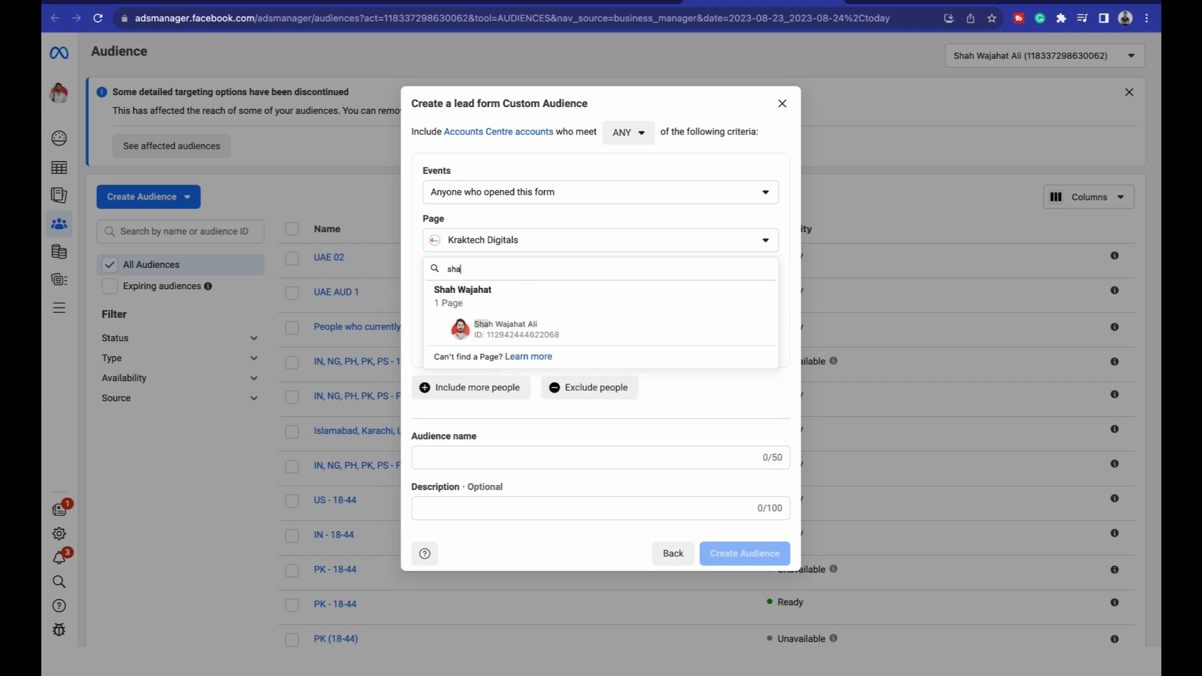
{"action": "left_click", "coordinate": [573, 324]}
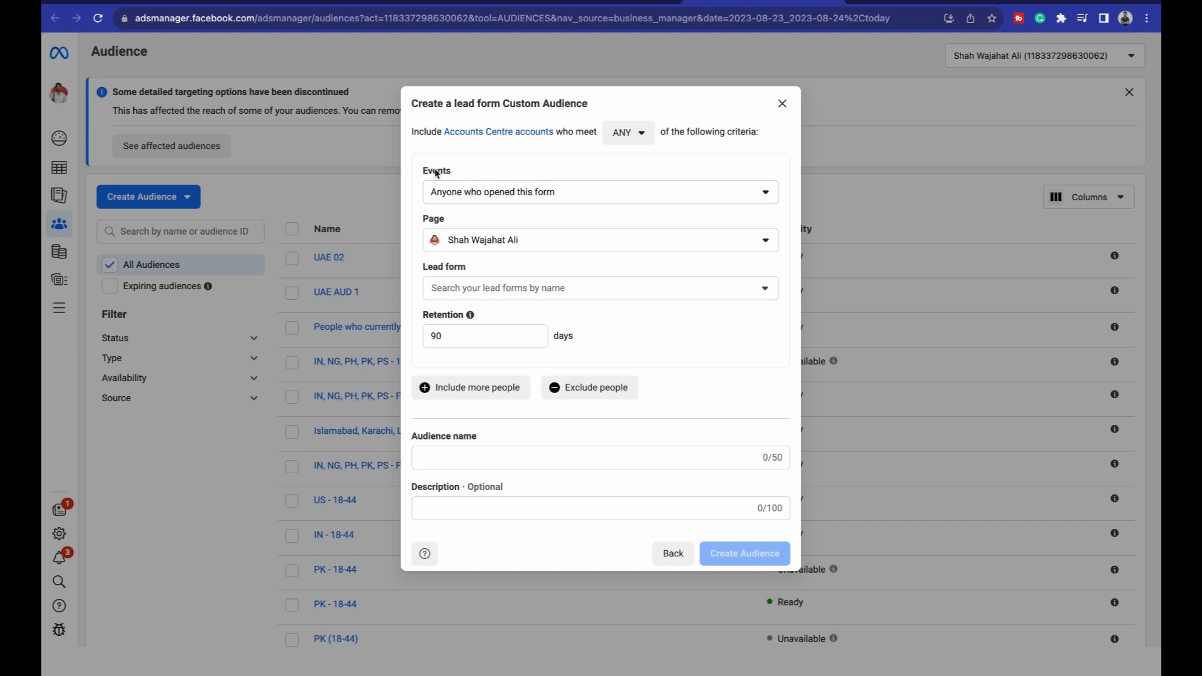
Set the audience event to Accounts Centre accounts who opened but didn't submit form
{"action": "left_click_drag", "start_coordinate": [424, 172], "coordinate": [479, 174]}
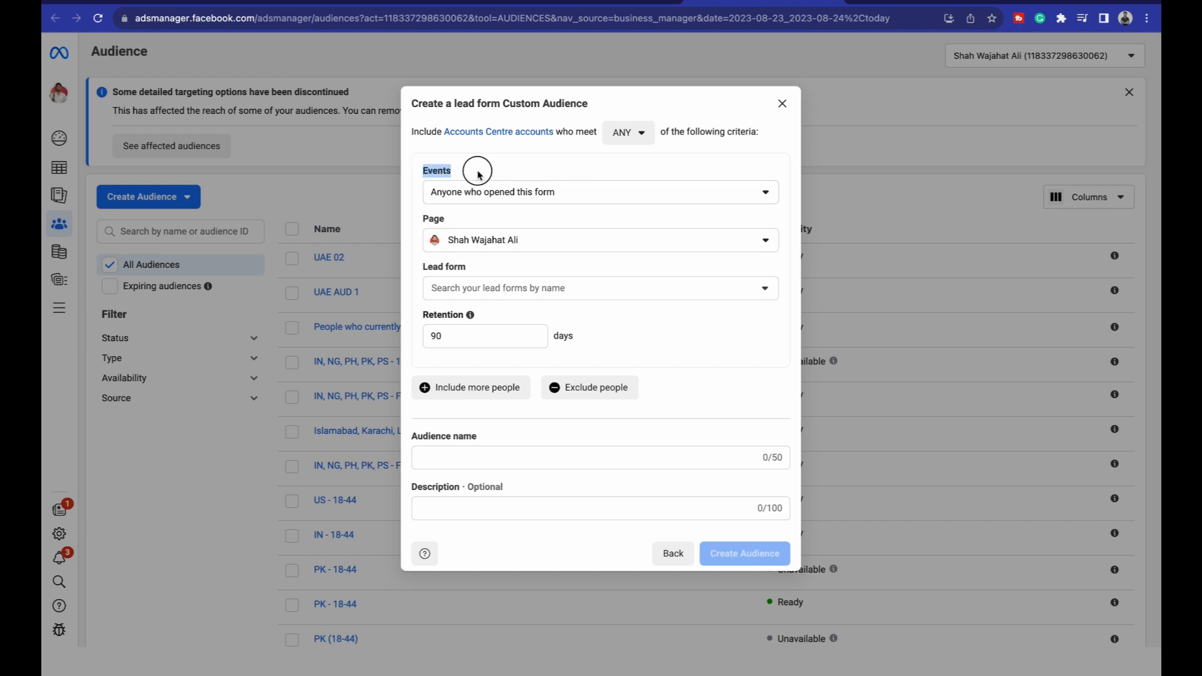
{"action": "left_click", "coordinate": [531, 204]}
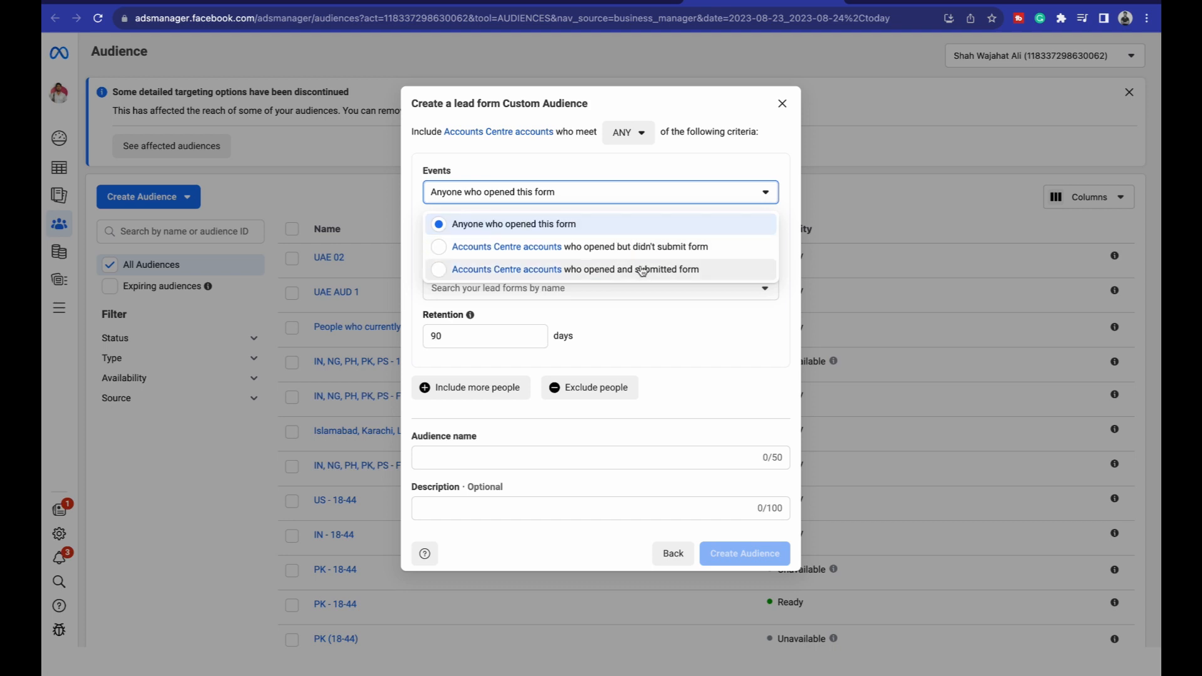
{"action": "left_click", "coordinate": [624, 247]}
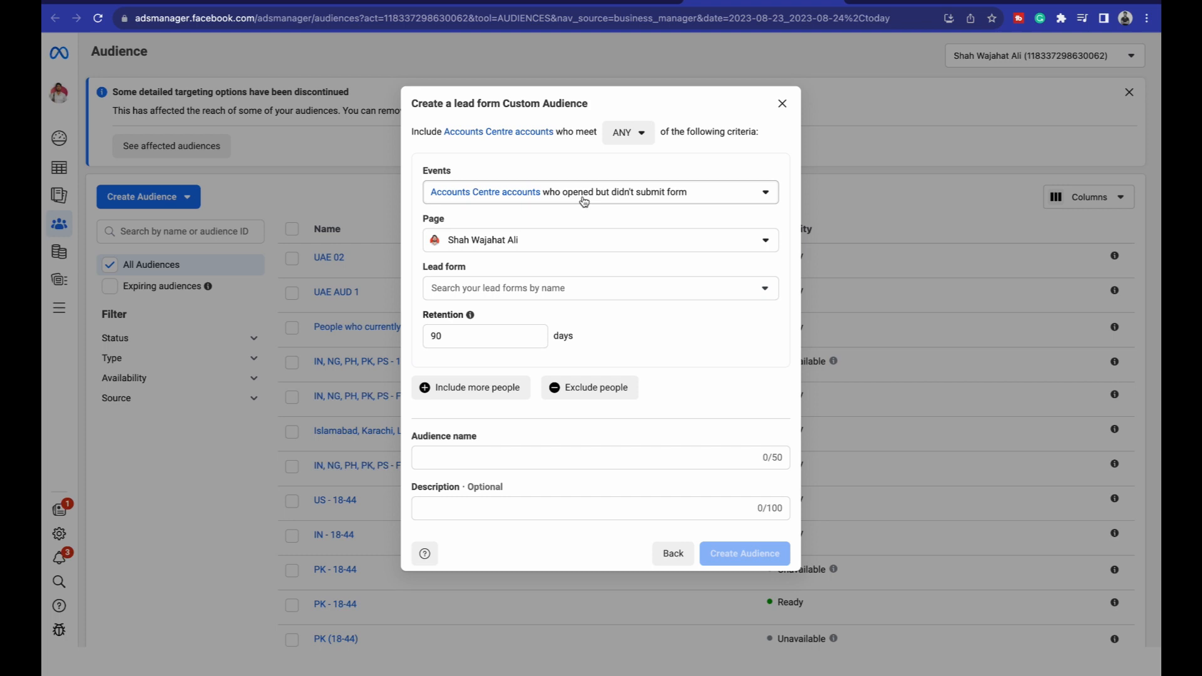
Select the lead form "Untitled form 05/08/2023, 15:42" for the audience criteria
{"action": "left_click", "coordinate": [563, 290]}
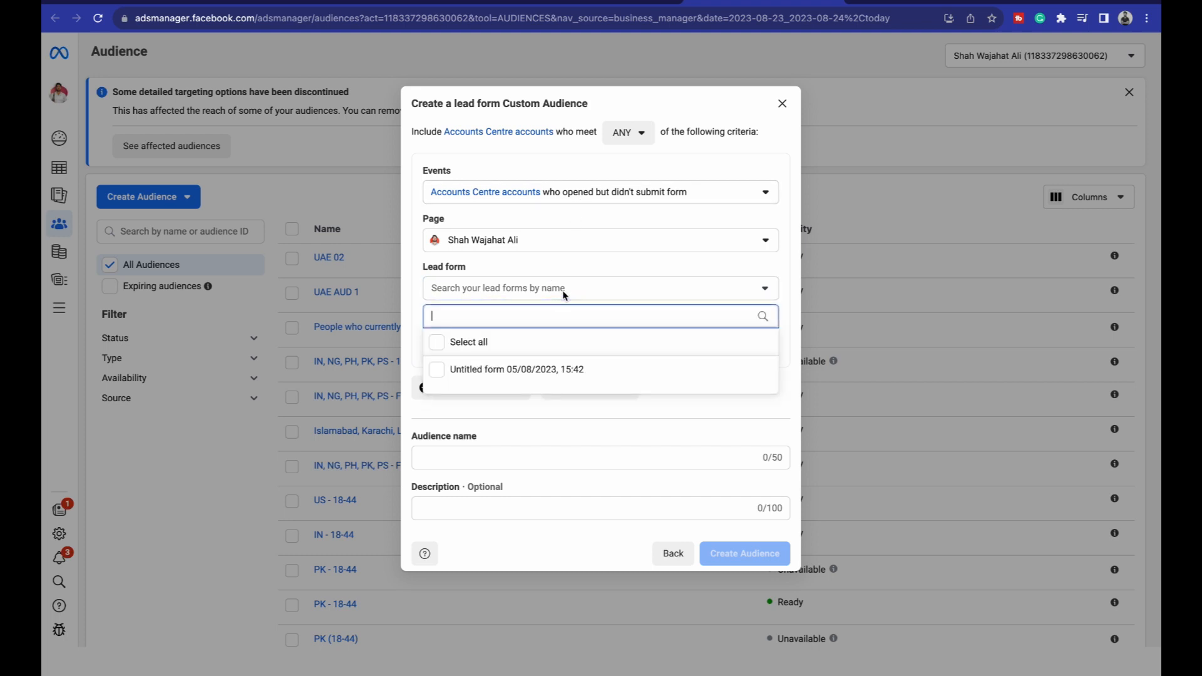
{"action": "left_click", "coordinate": [570, 369]}
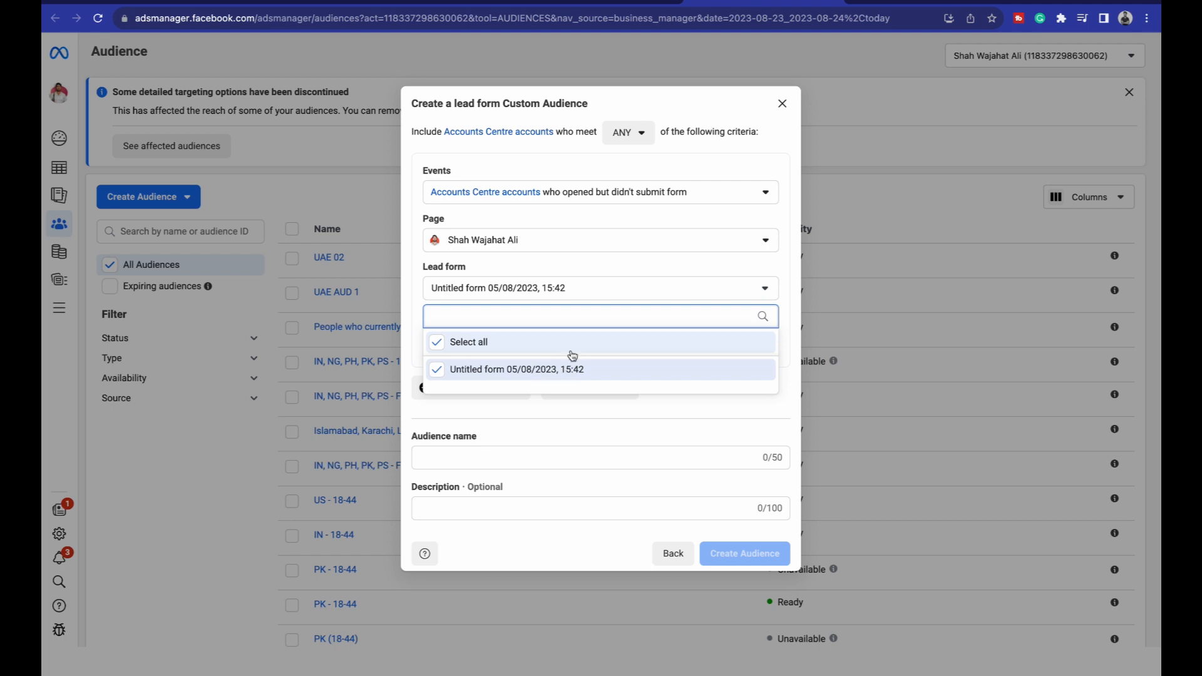
{"action": "left_click", "coordinate": [526, 287]}
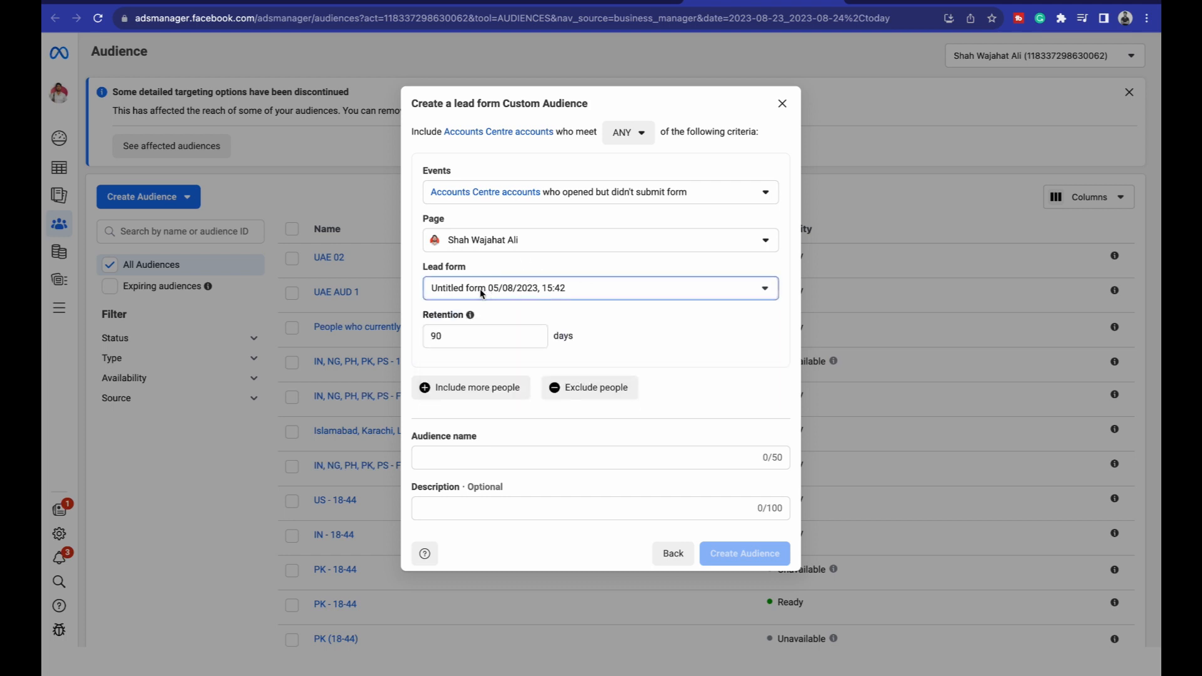
{"action": "left_click", "coordinate": [467, 336]}
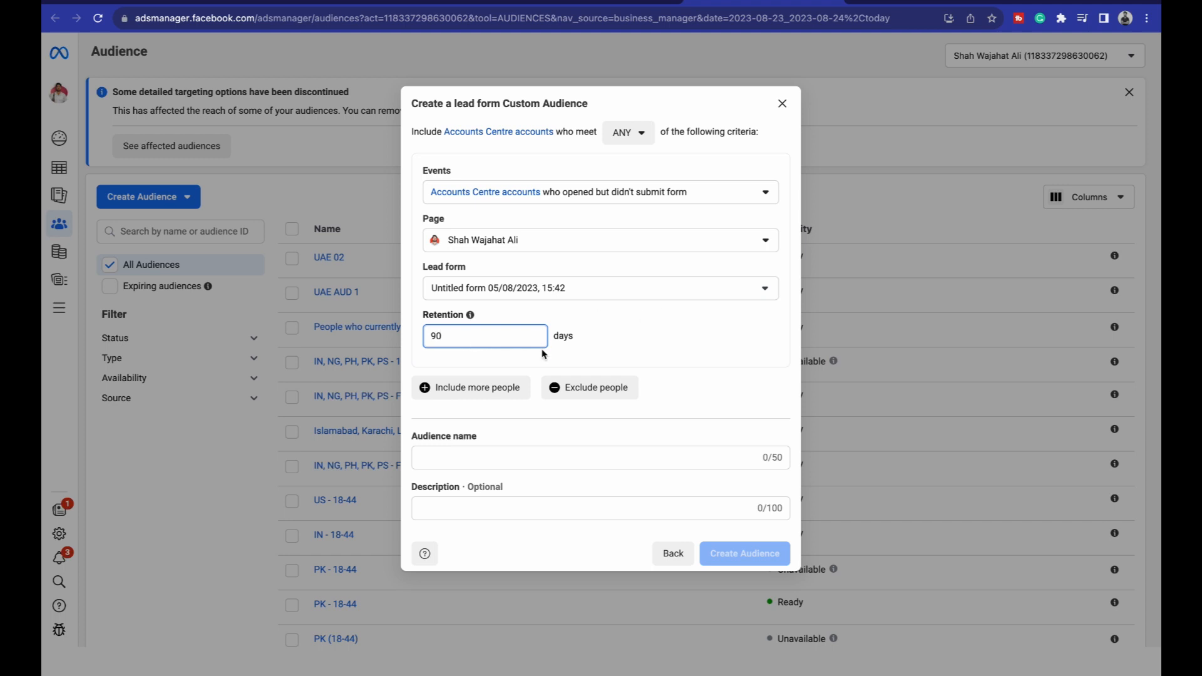
{"action": "key", "text": "ctrl+a"}
{"action": "left_click", "coordinate": [510, 389]}
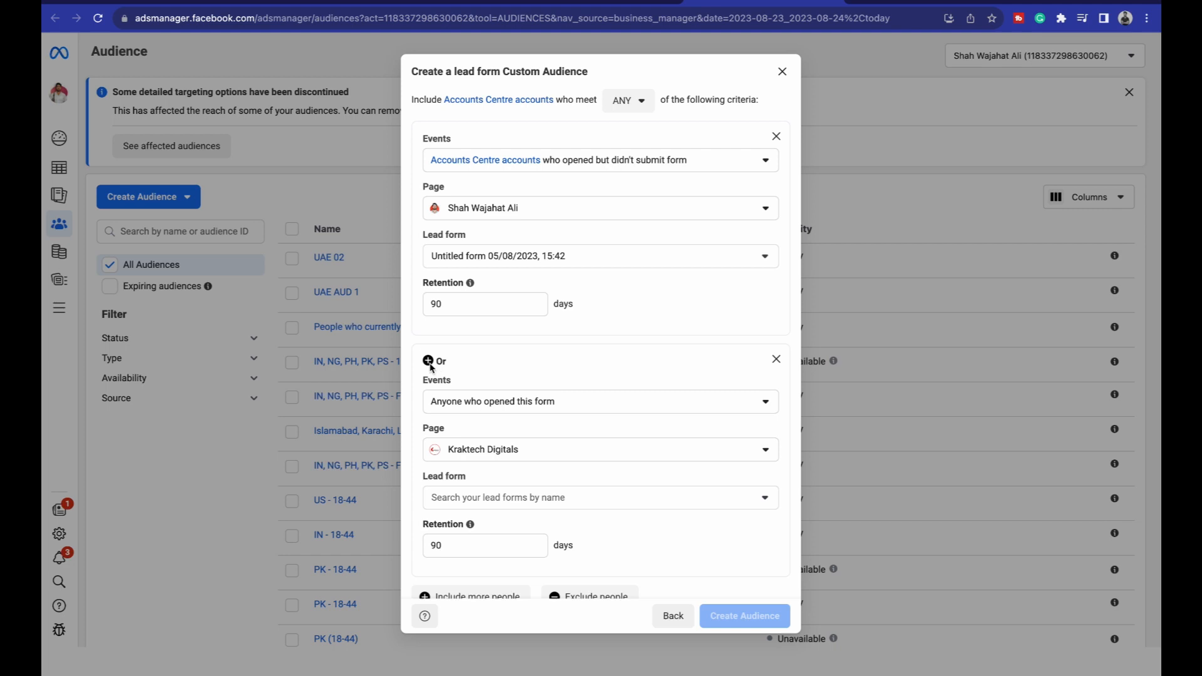
{"action": "scroll", "coordinate": [554, 378], "scroll_direction": "down", "scroll_amount": 1}
{"action": "left_click", "coordinate": [776, 319]}
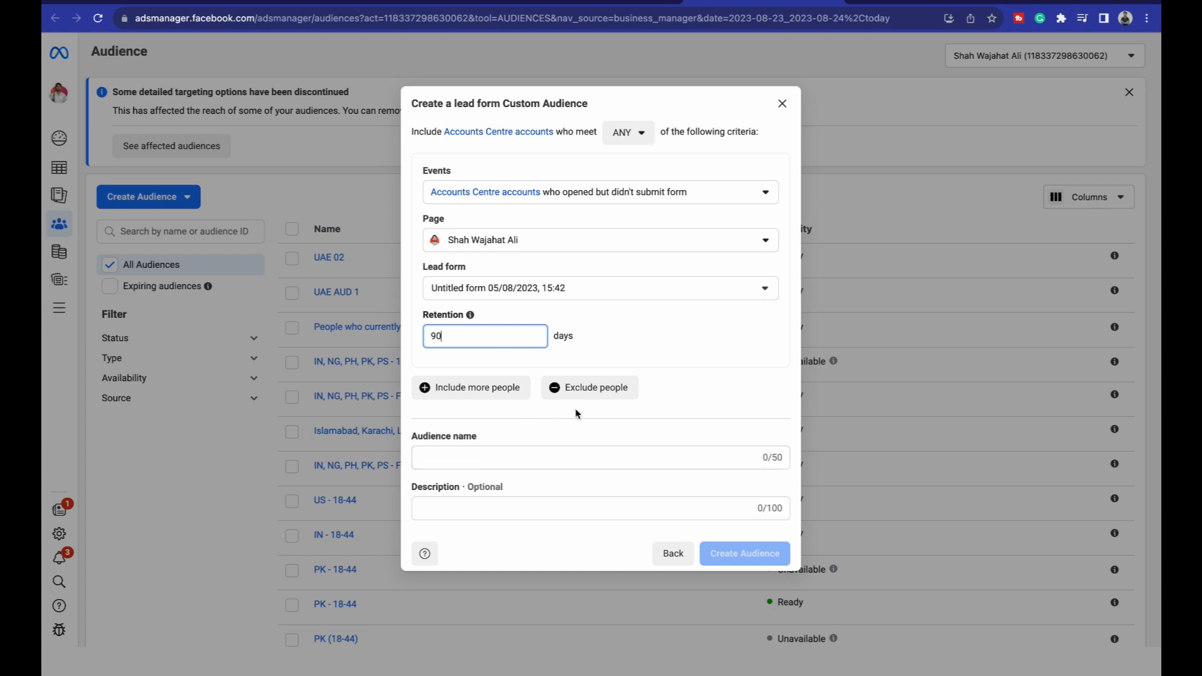
{"action": "left_click", "coordinate": [481, 387]}
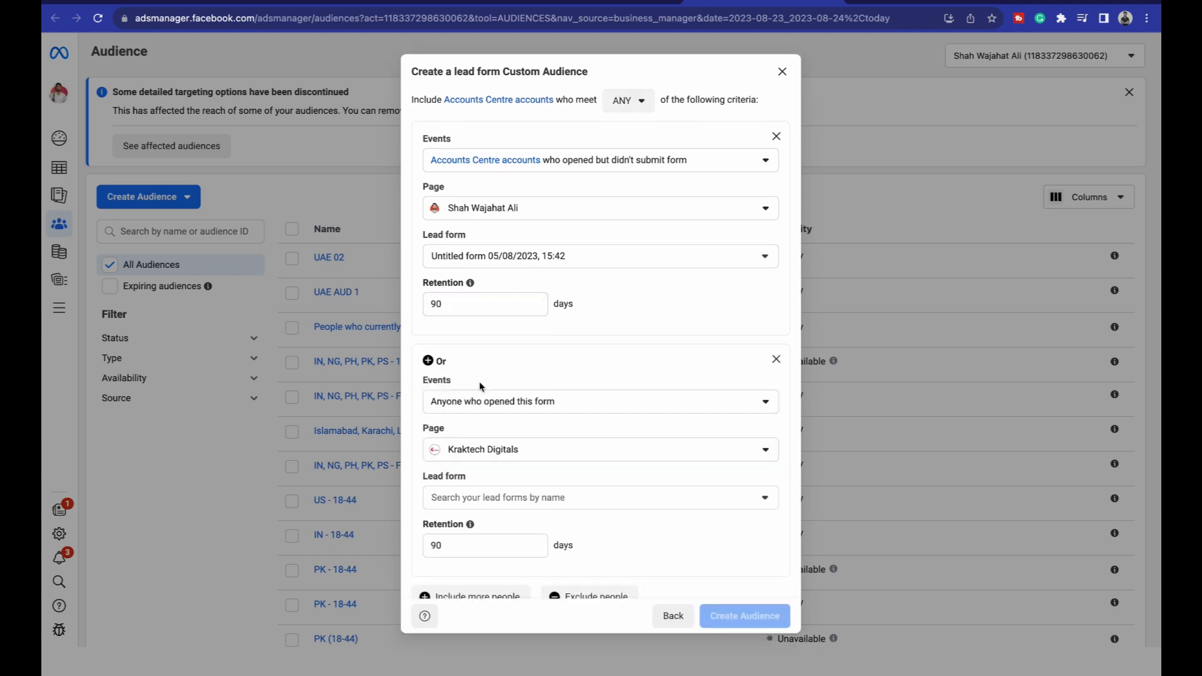
{"action": "left_click", "coordinate": [776, 359]}
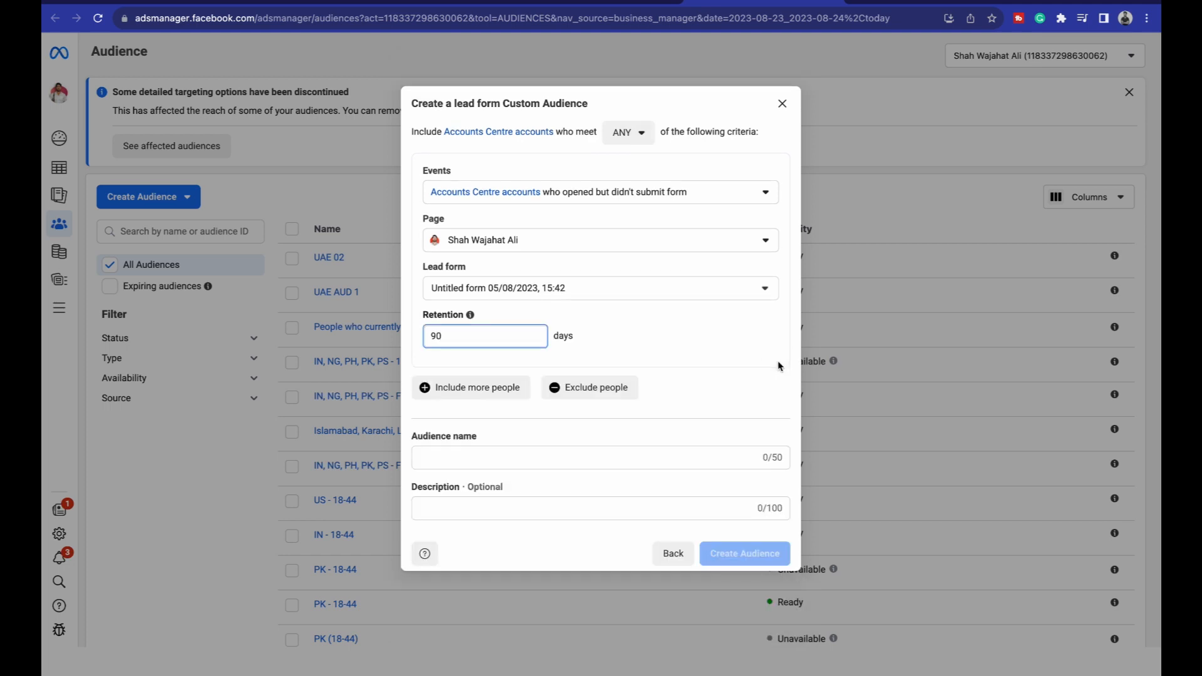
Name the audience "Custom Audience _ Who Opened Form", create it and close the confirmation dialog
{"action": "left_click", "coordinate": [612, 455]}
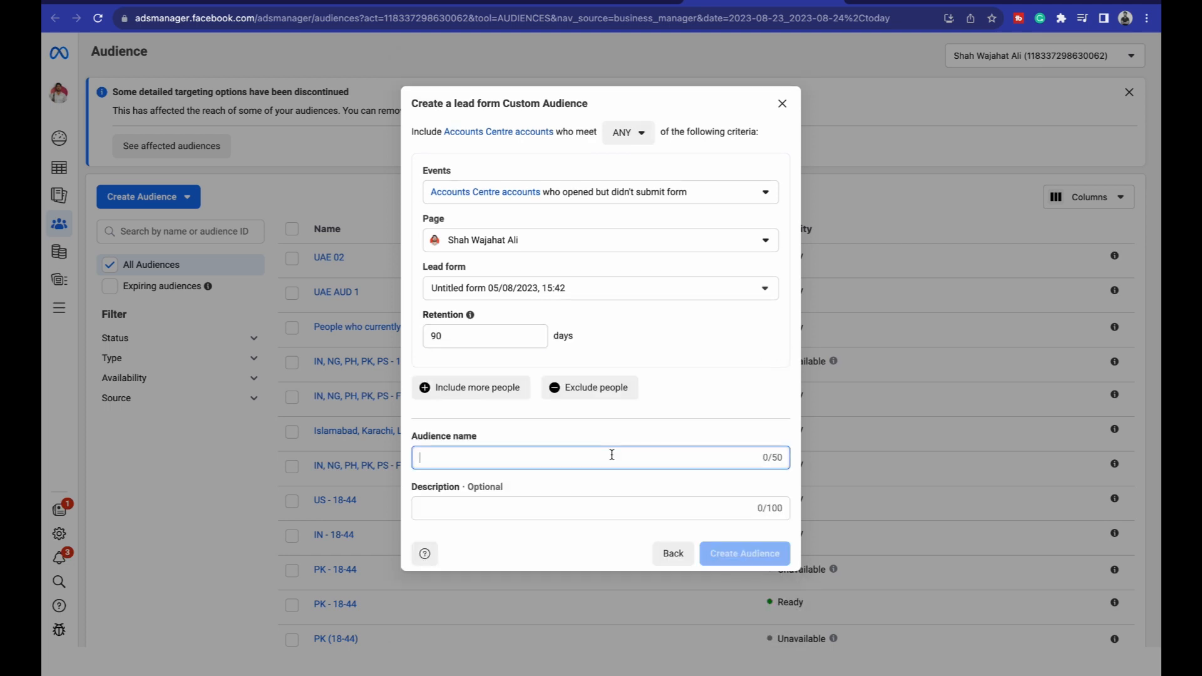
{"action": "type", "text": "Custom Audience _ Who Opened Form"}
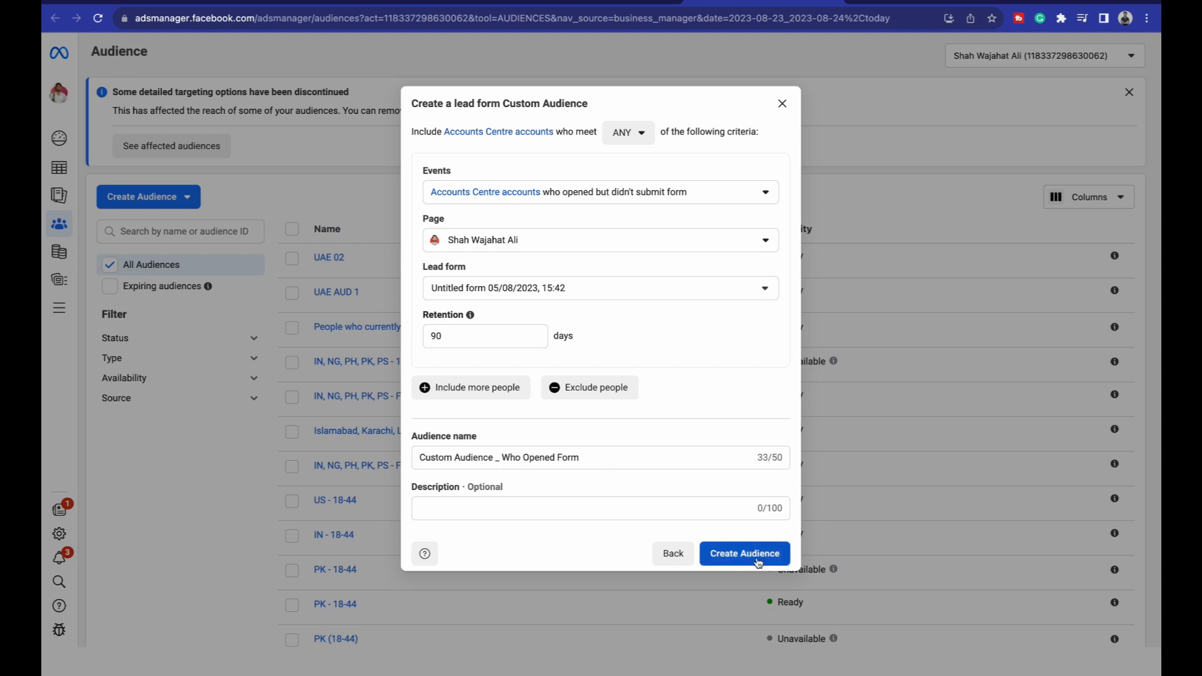
{"action": "left_click", "coordinate": [757, 555]}
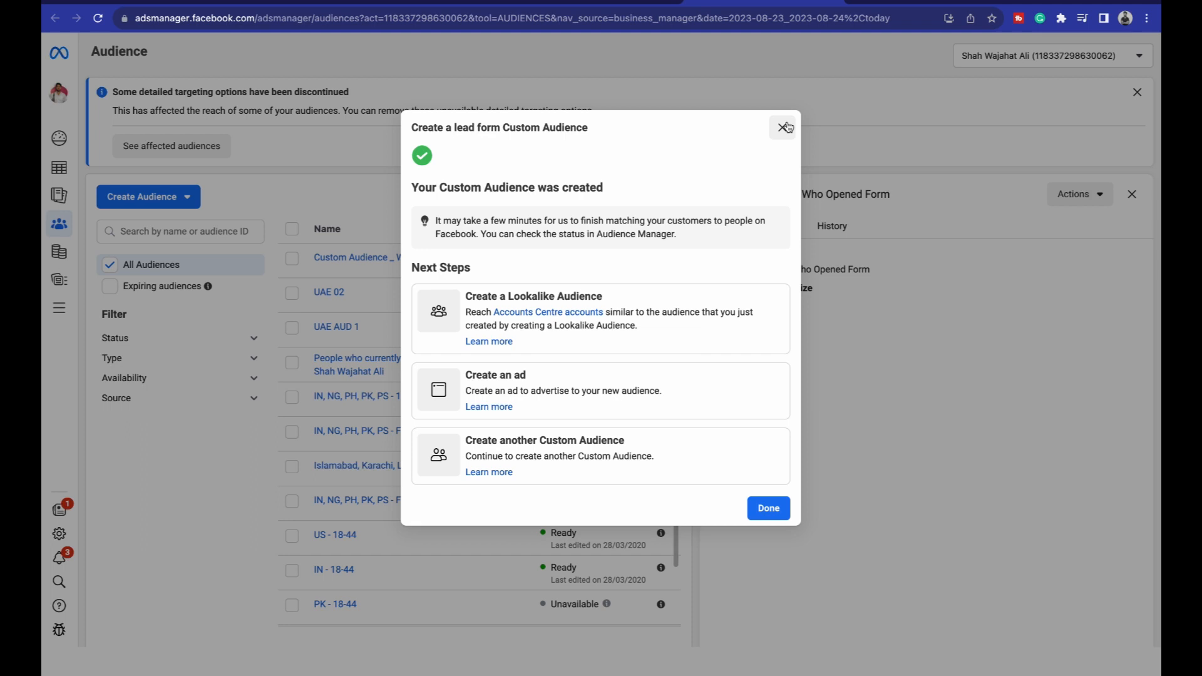
{"action": "left_click", "coordinate": [788, 127]}
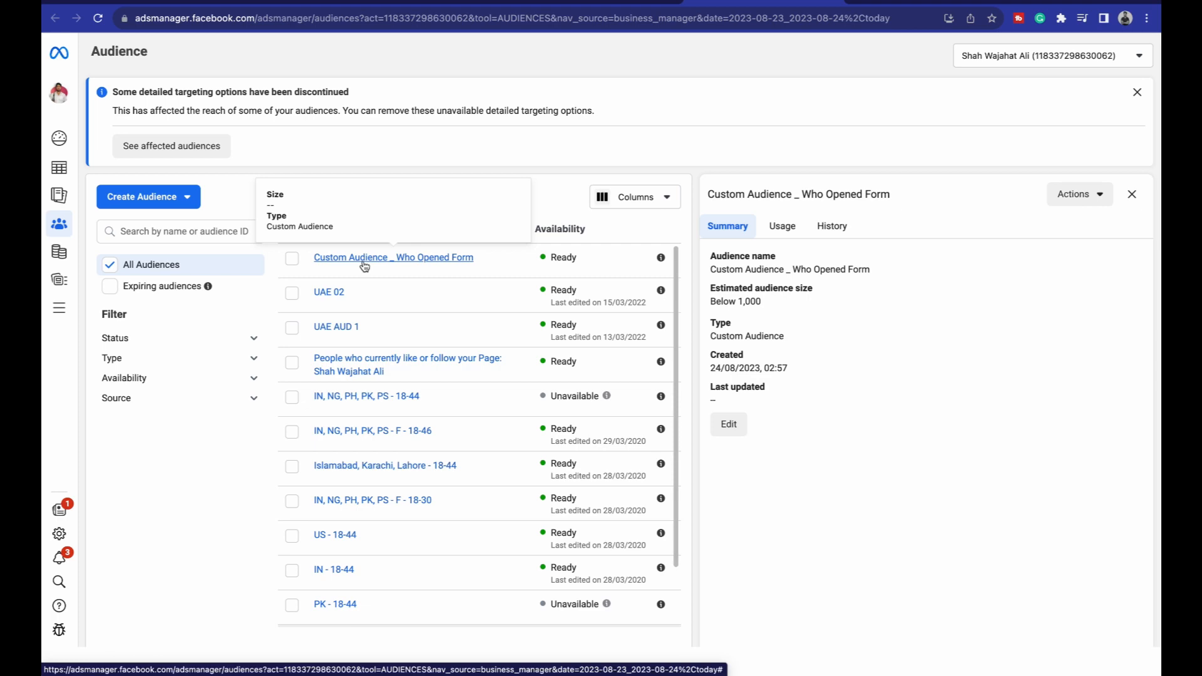
Open facebook.com/adsmanager/ in a new browser tab
{"action": "left_click", "coordinate": [861, 2]}
{"action": "type", "text": "fa"}
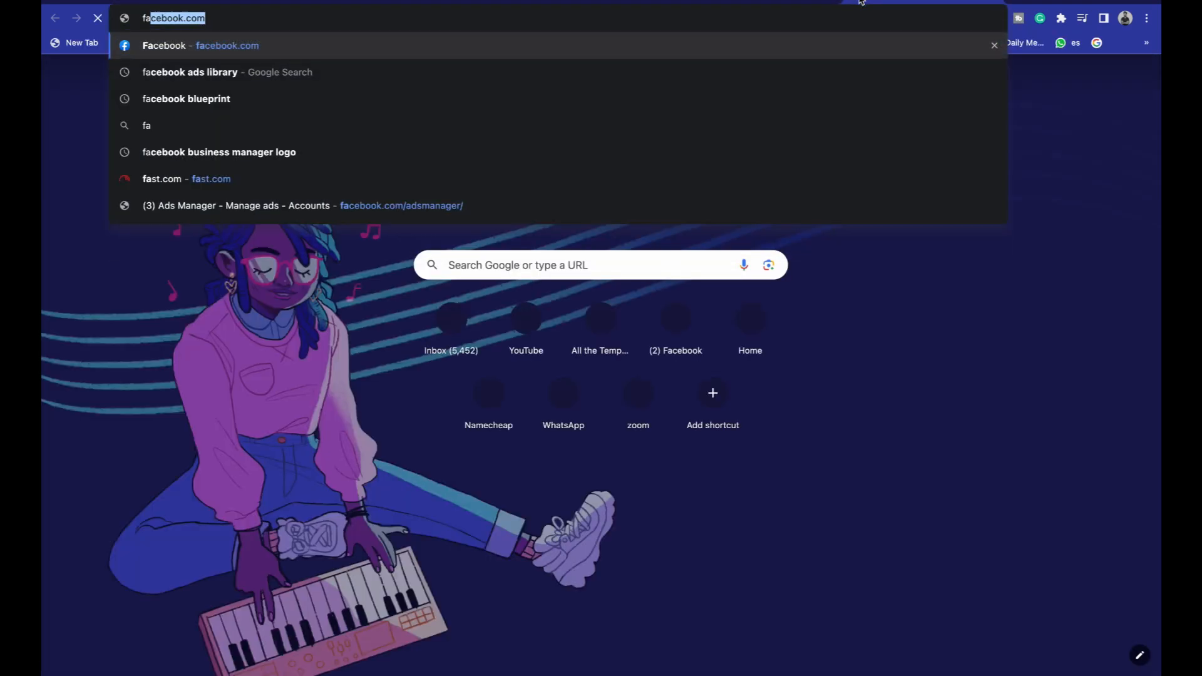
{"action": "type", "text": "cebook.com/adsmanager/"}
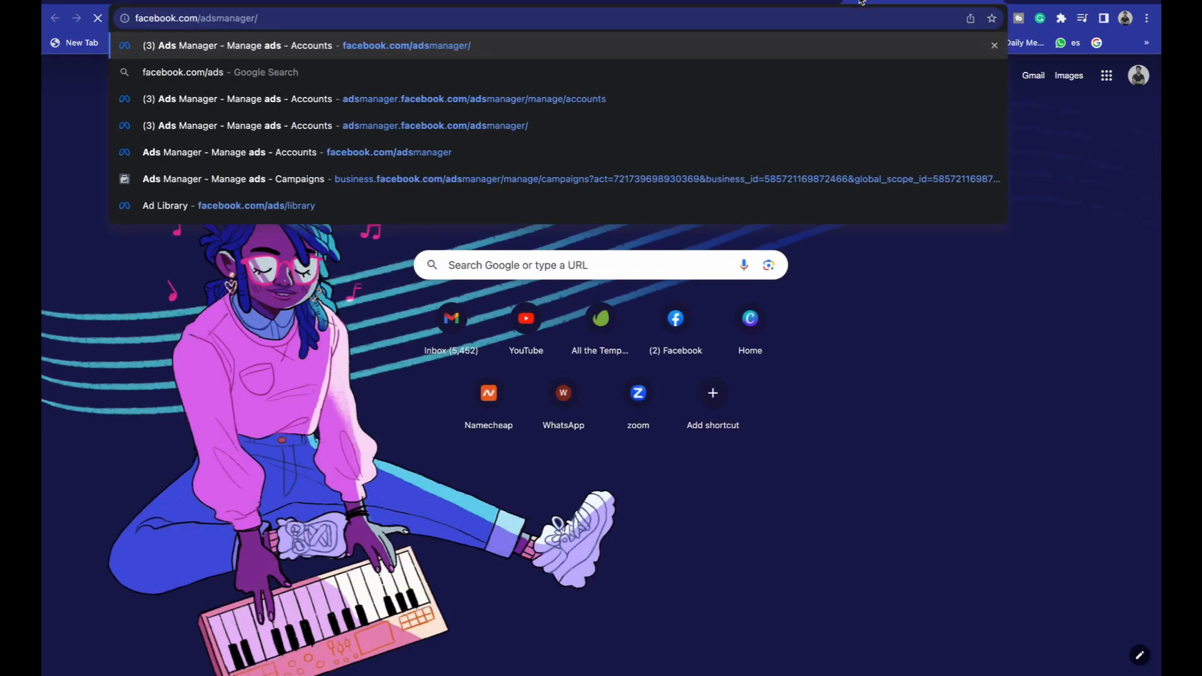
{"action": "key", "text": "Return"}
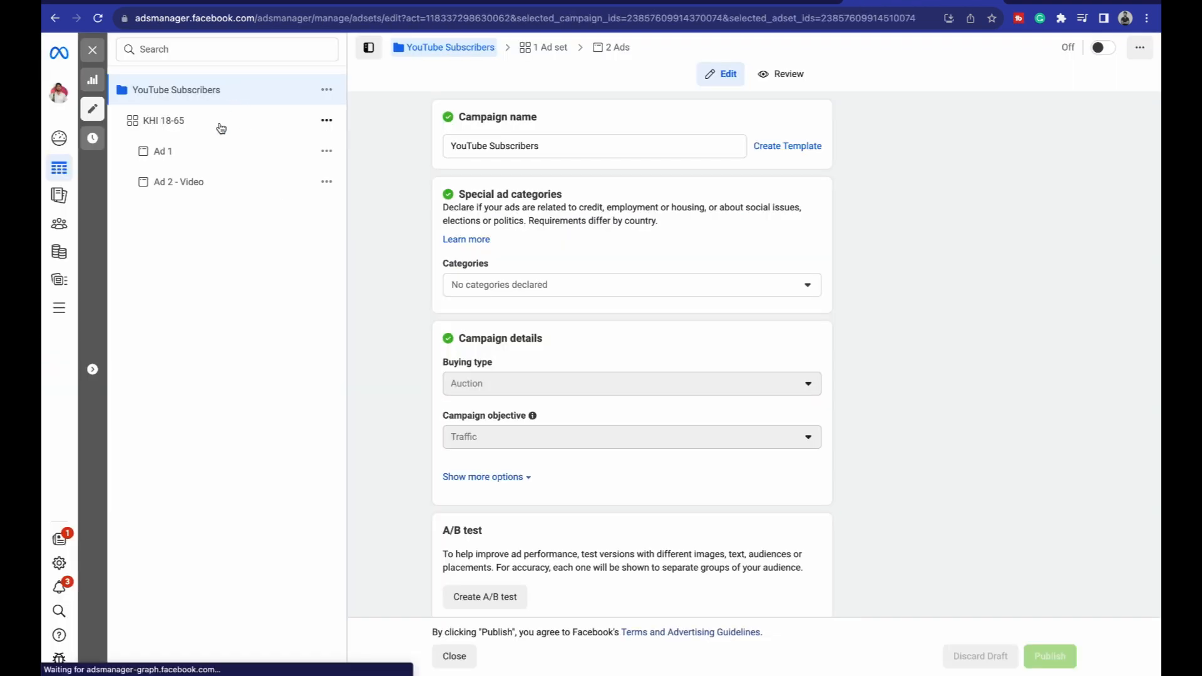
Open the KHI 18-65 ad set of the YouTube Subscribers campaign for editing and go to its Audience section
{"action": "left_click", "coordinate": [221, 125]}
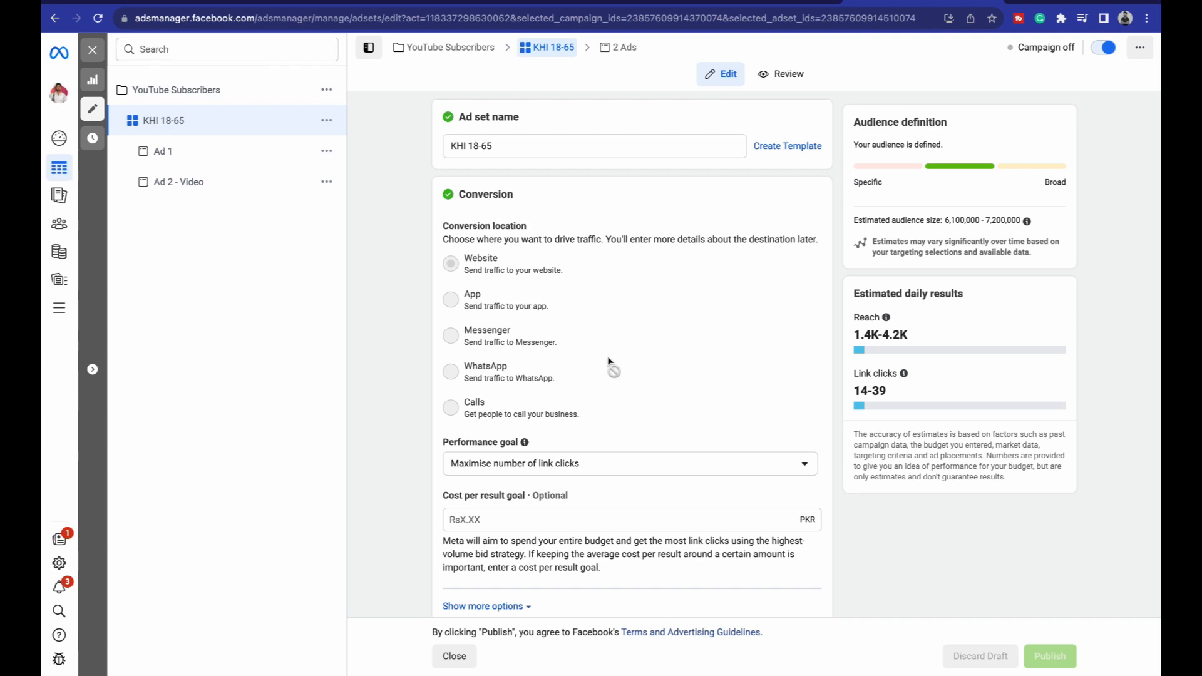
{"action": "scroll", "coordinate": [610, 363], "scroll_direction": "down", "scroll_amount": 2}
{"action": "scroll", "coordinate": [610, 364], "scroll_direction": "down", "scroll_amount": 10}
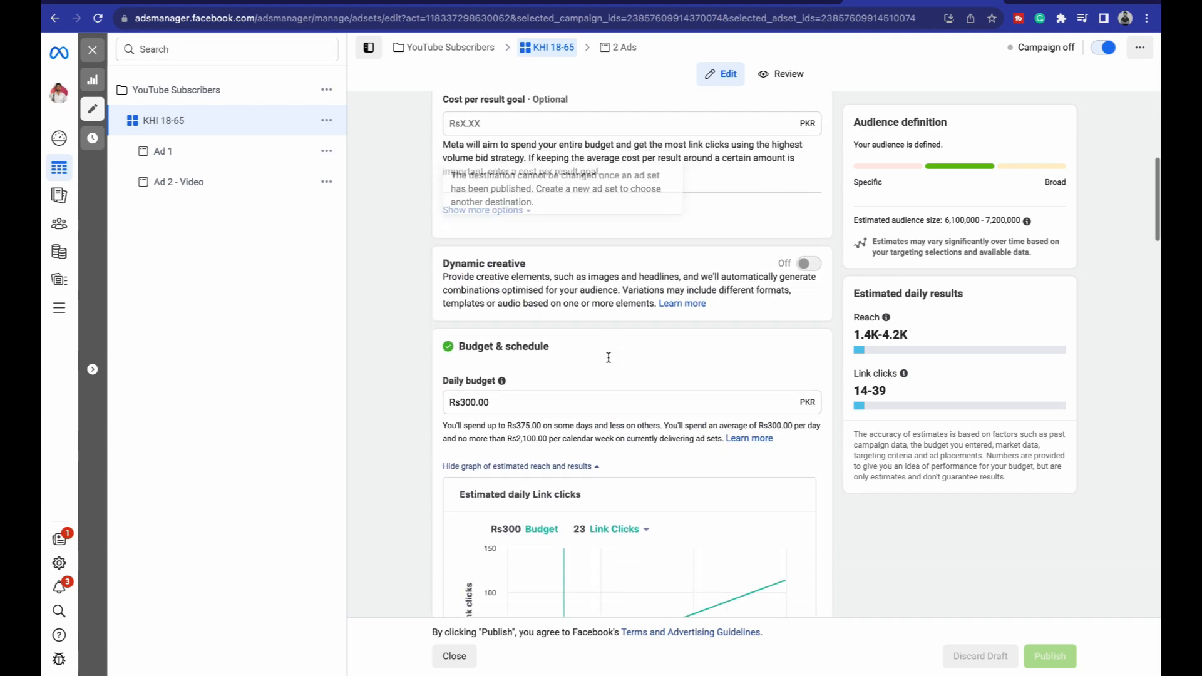
{"action": "scroll", "coordinate": [608, 362], "scroll_direction": "down", "scroll_amount": 4}
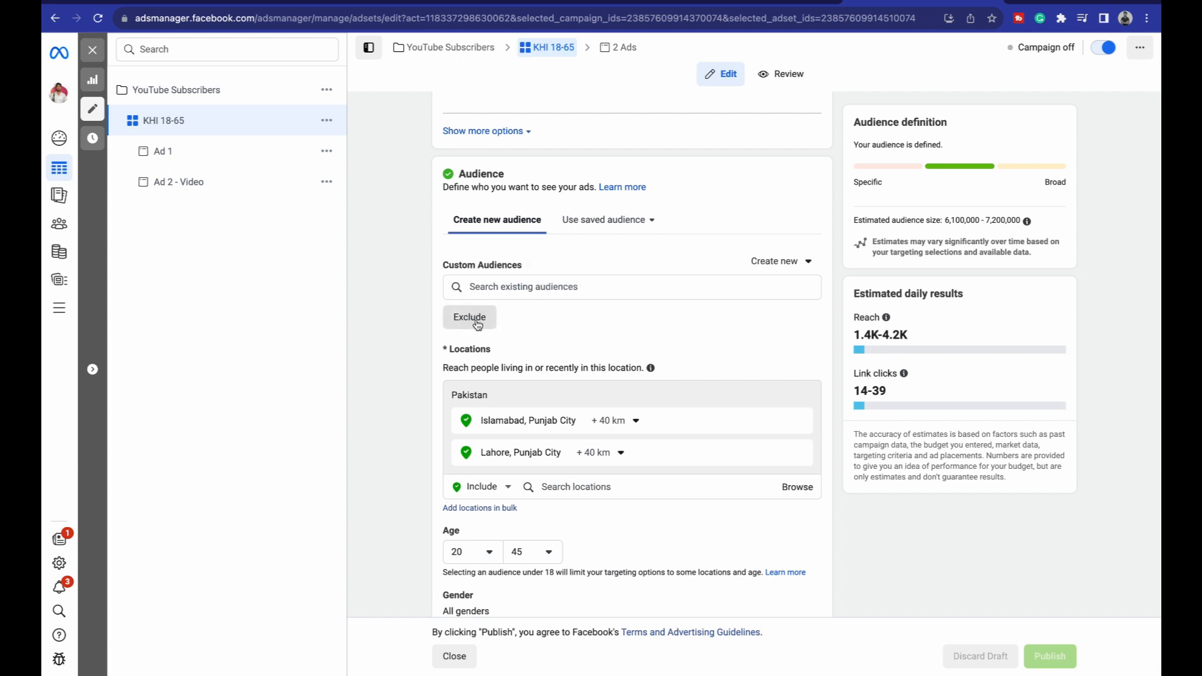
{"action": "scroll", "coordinate": [511, 254], "scroll_direction": "down", "scroll_amount": 1}
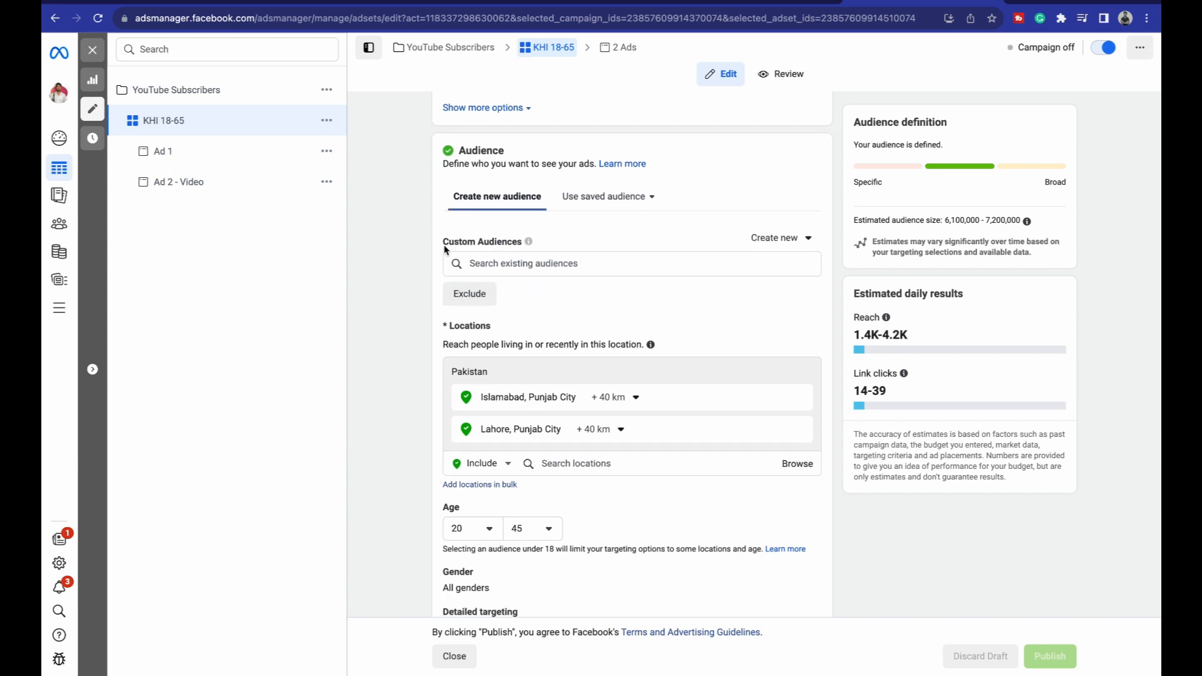
Include "Custom Audience _ Who Opened Form" in the ad set's custom audiences, review the location targeting, and remove the audience again
{"action": "left_click", "coordinate": [499, 263]}
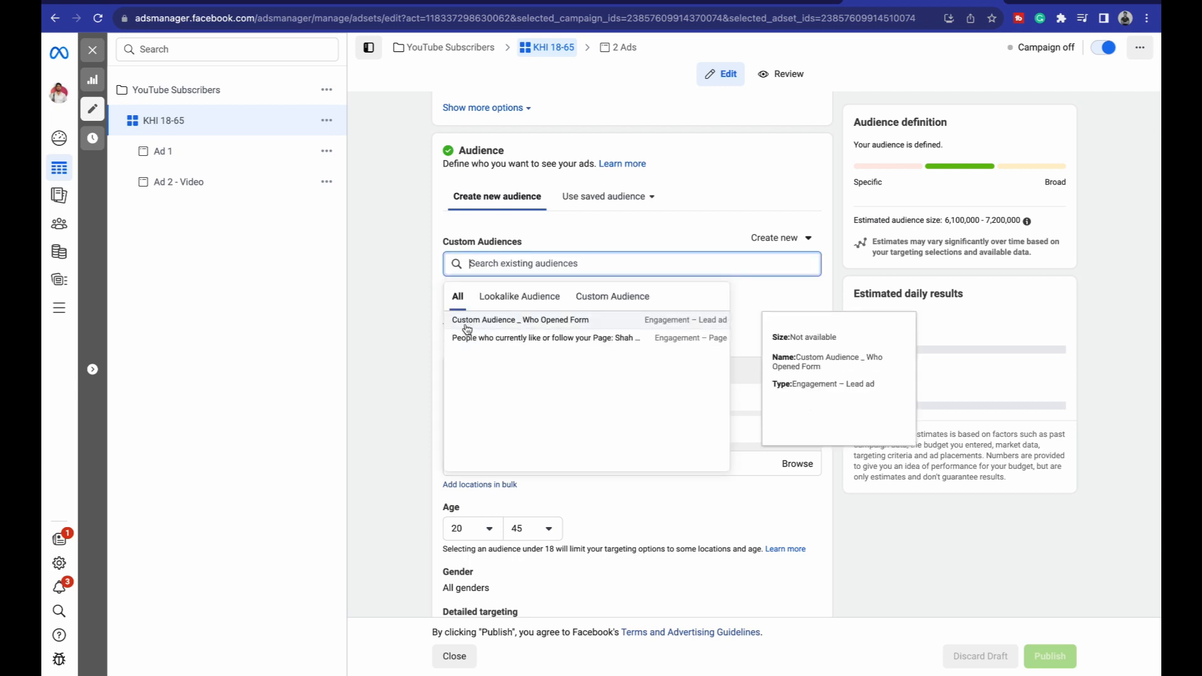
{"action": "left_click", "coordinate": [607, 319]}
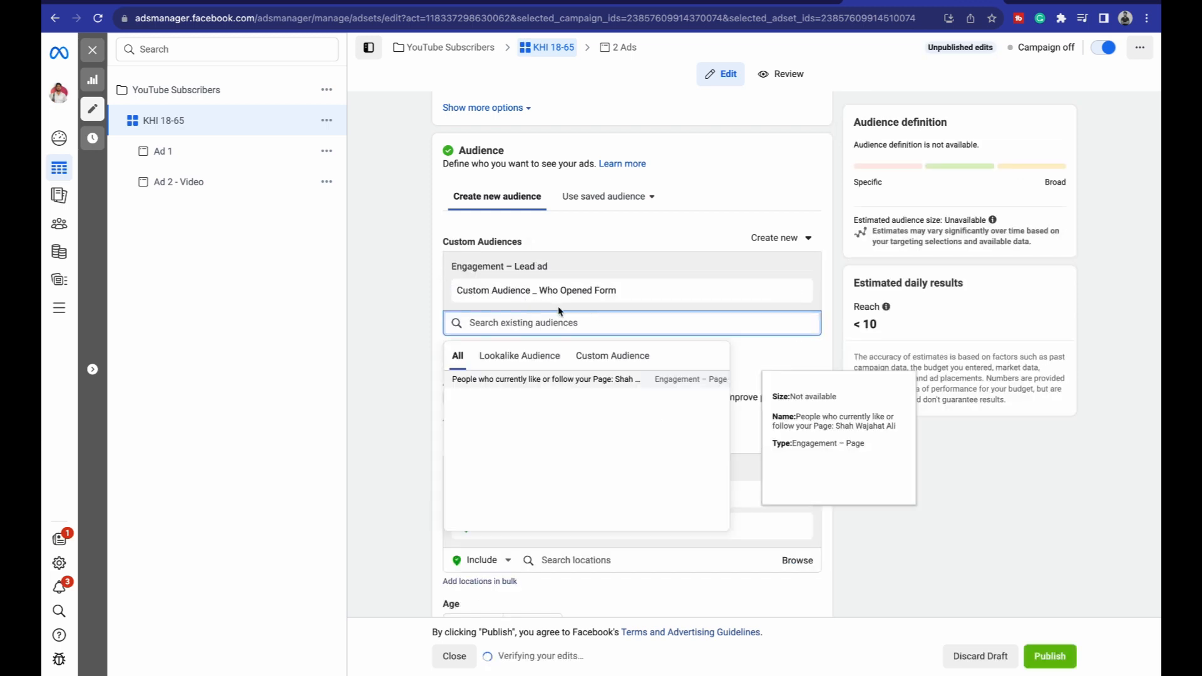
{"action": "left_click", "coordinate": [361, 326]}
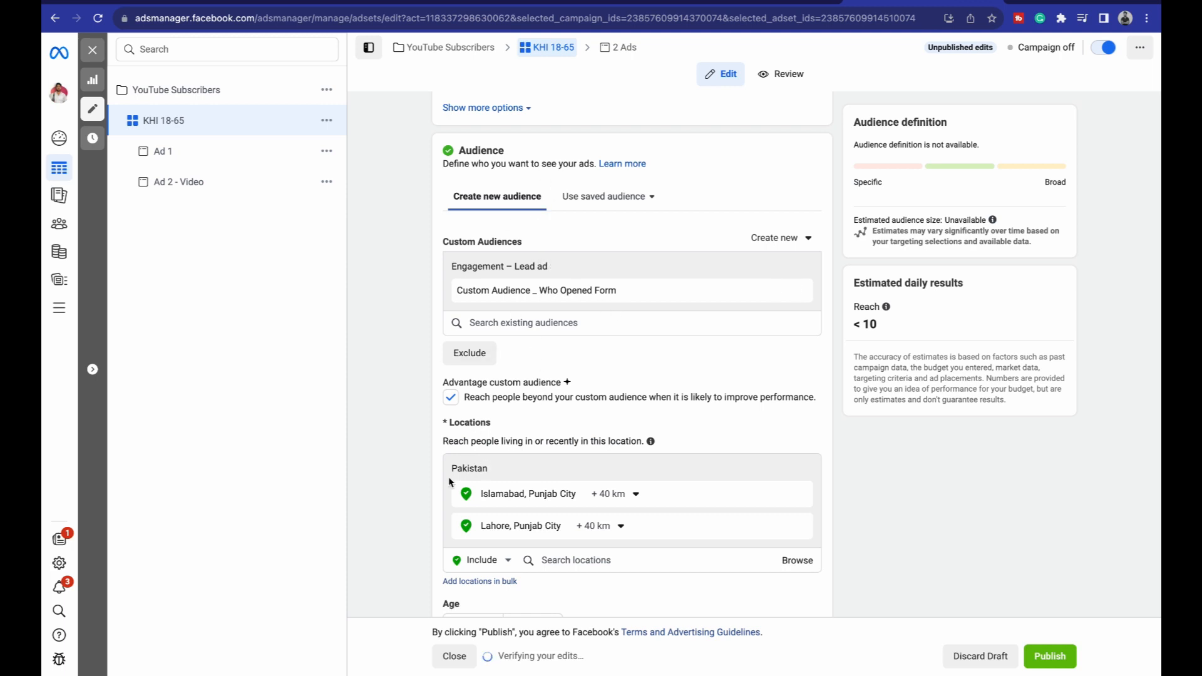
{"action": "left_click_drag", "start_coordinate": [437, 461], "coordinate": [825, 548]}
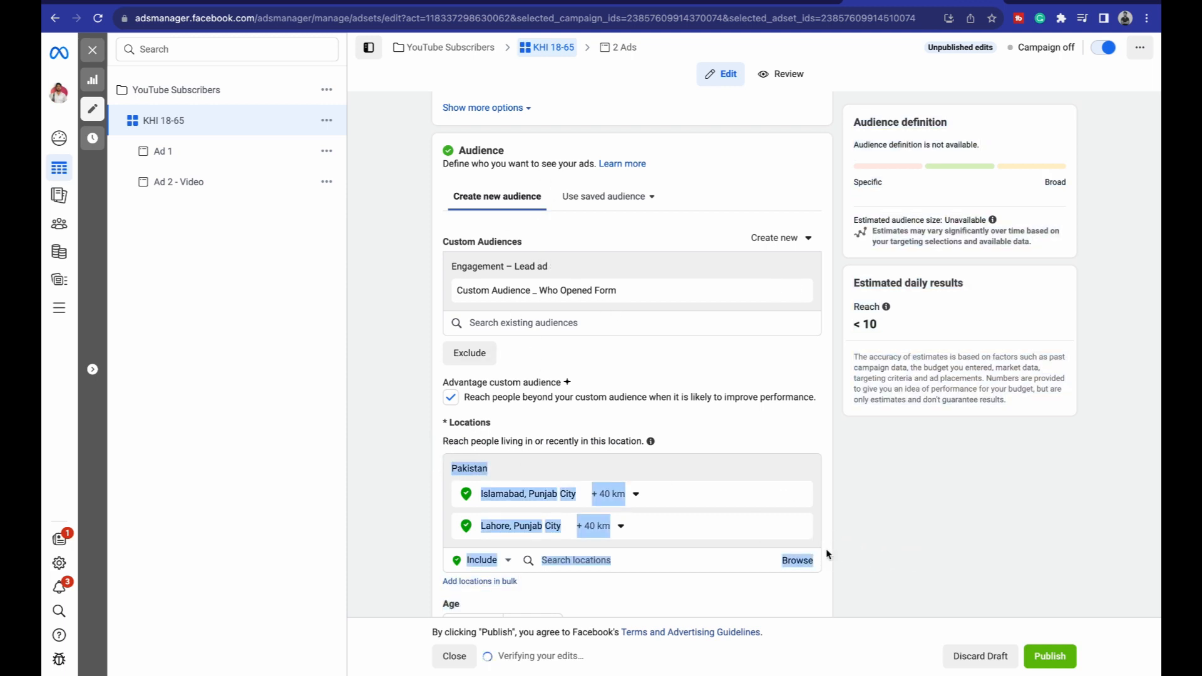
{"action": "scroll", "coordinate": [825, 549], "scroll_direction": "down", "scroll_amount": 1}
{"action": "left_click", "coordinate": [603, 601]}
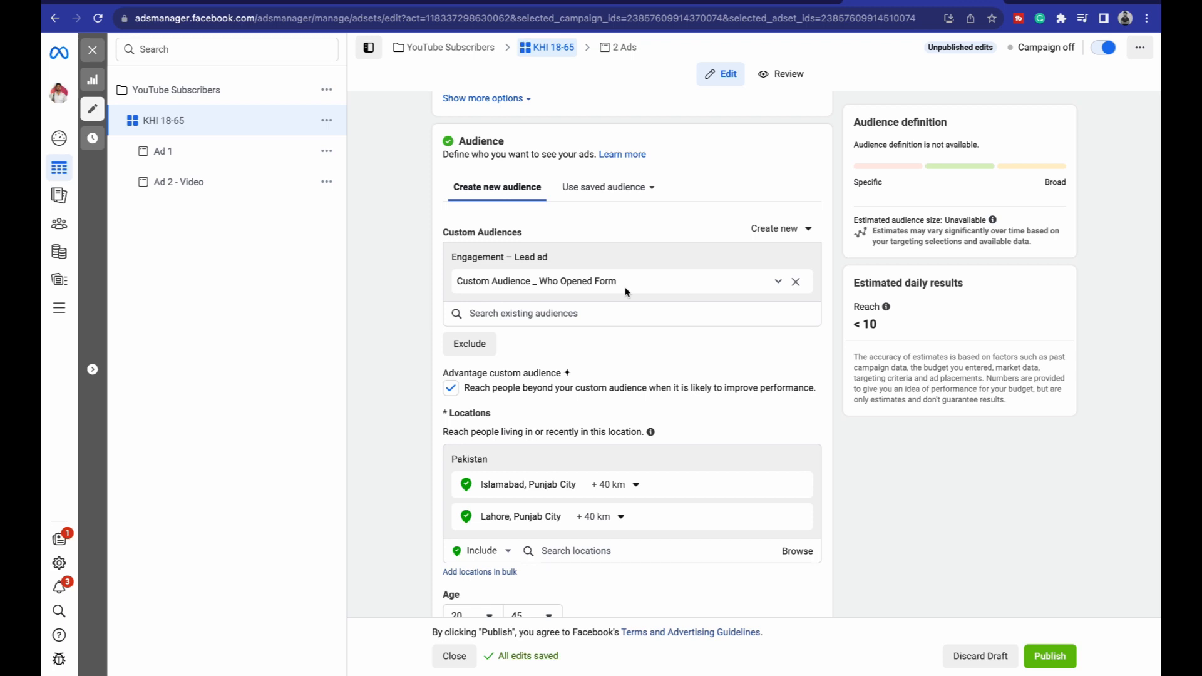
{"action": "left_click", "coordinate": [796, 282]}
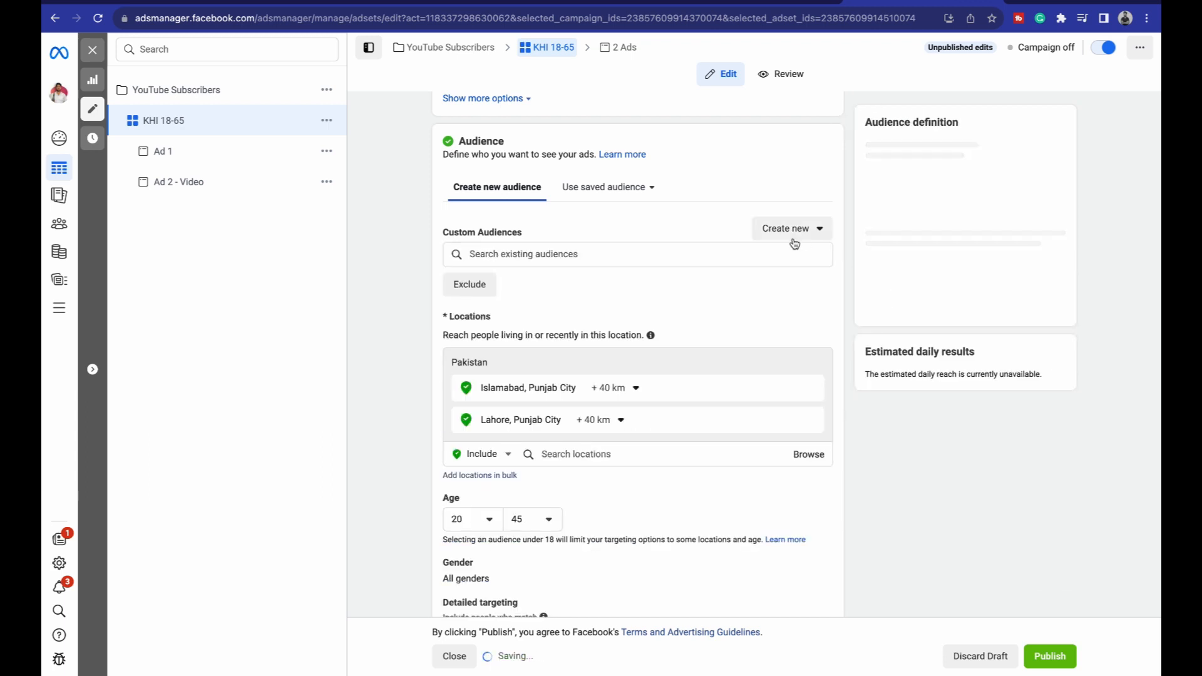
Exclude "Custom Audience _ Who Opened Form" from the ad set's targeting
{"action": "left_click", "coordinate": [472, 284]}
{"action": "left_click", "coordinate": [531, 318]}
{"action": "type", "text": "custom"}
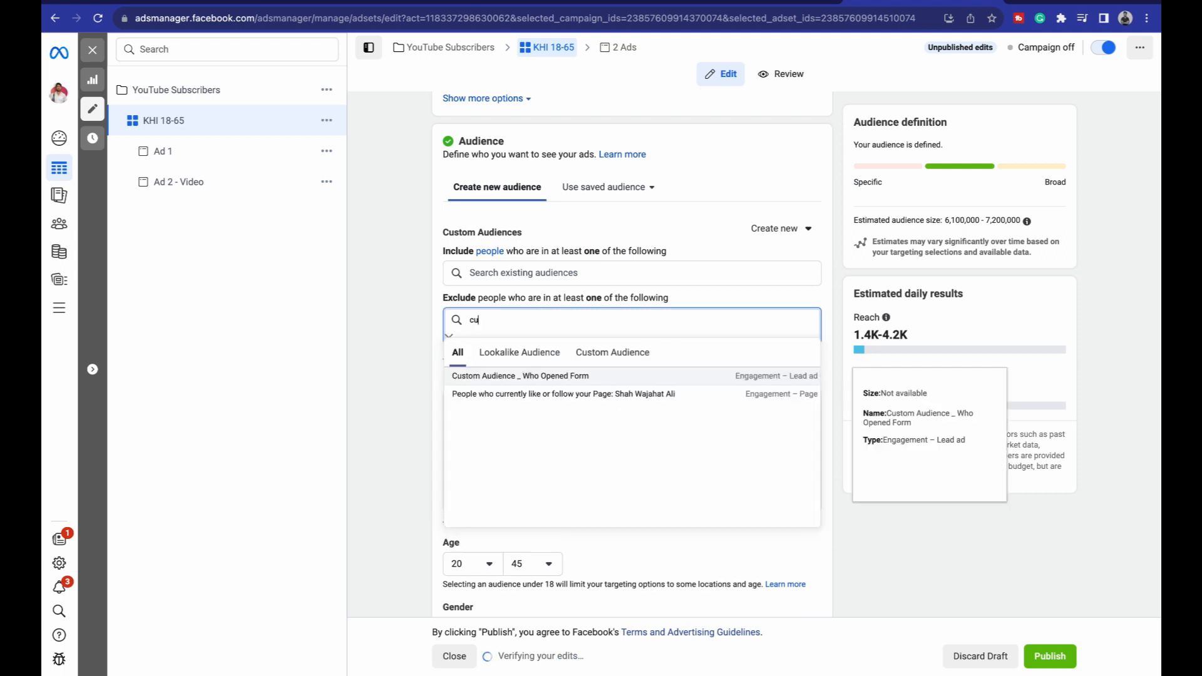
{"action": "left_click", "coordinate": [638, 377]}
{"action": "left_click", "coordinate": [450, 320]}
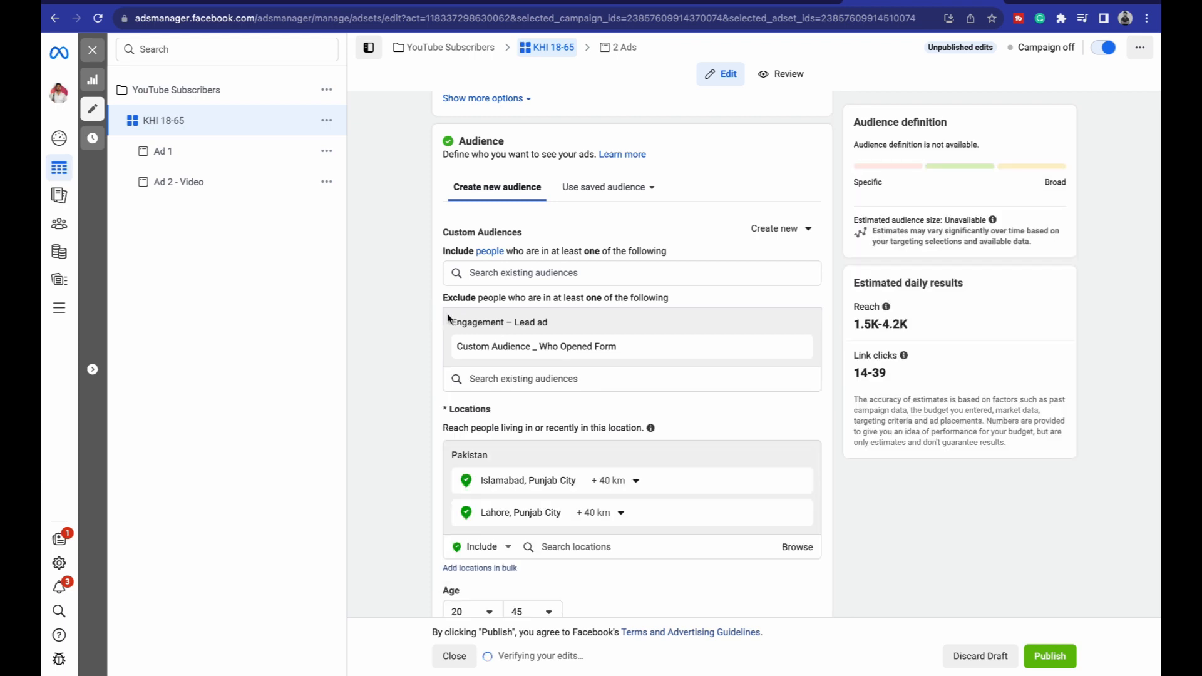
{"action": "left_click_drag", "start_coordinate": [445, 295], "coordinate": [791, 368]}
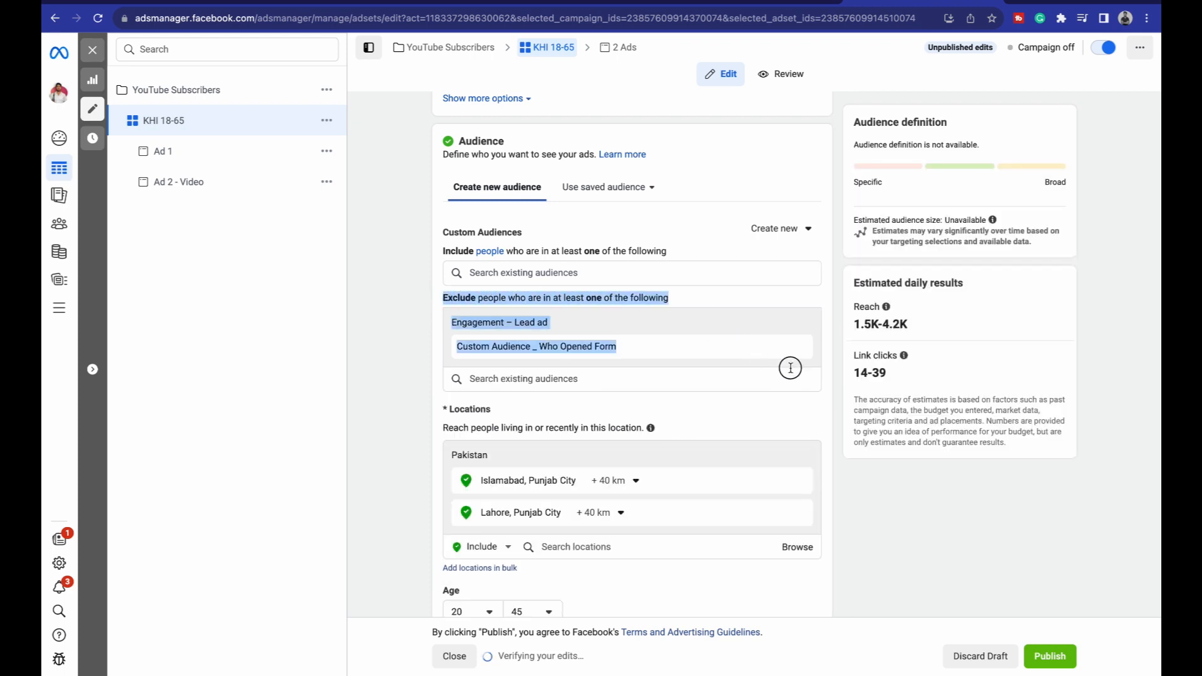
{"action": "left_click", "coordinate": [386, 332]}
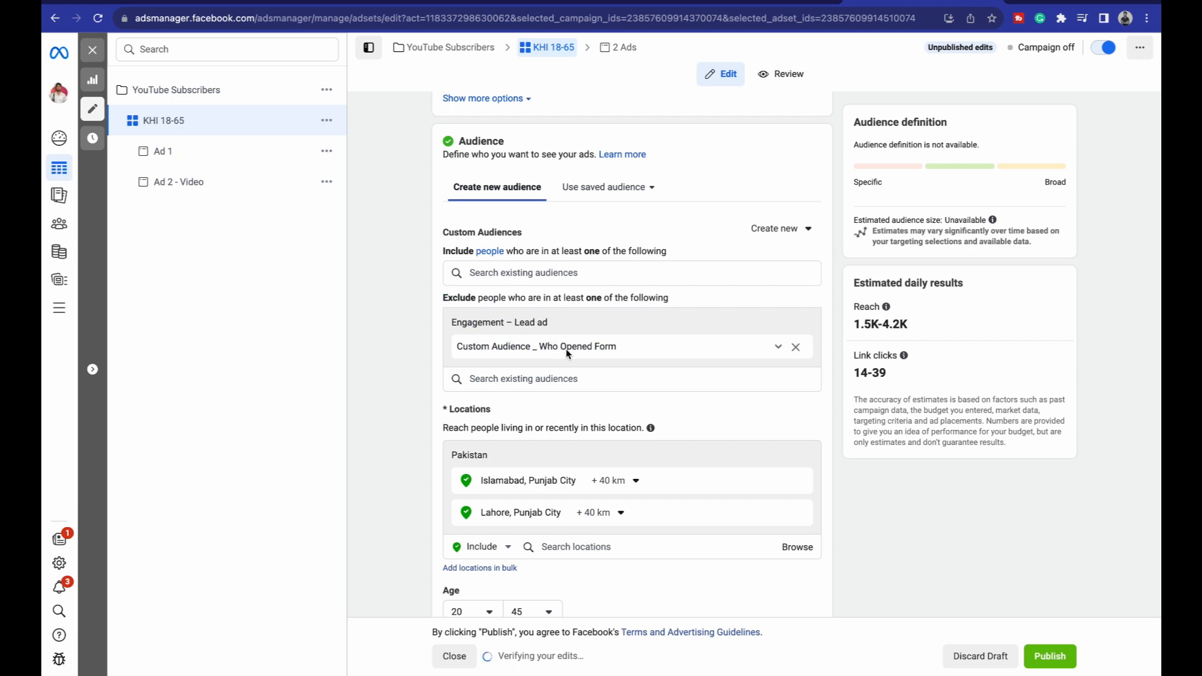
Return to the Audience page's browser tab and start a new Custom Audience with Facebook Page as its source
{"action": "left_click", "coordinate": [783, 2]}
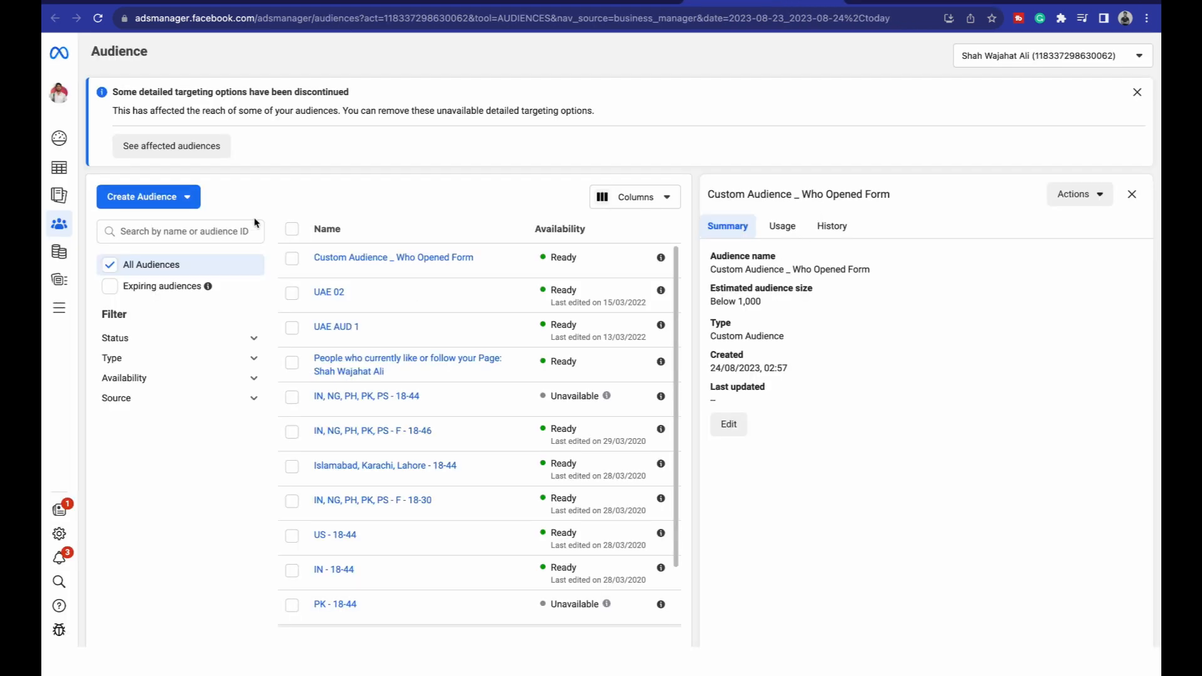
{"action": "left_click", "coordinate": [177, 200]}
{"action": "left_click", "coordinate": [167, 233]}
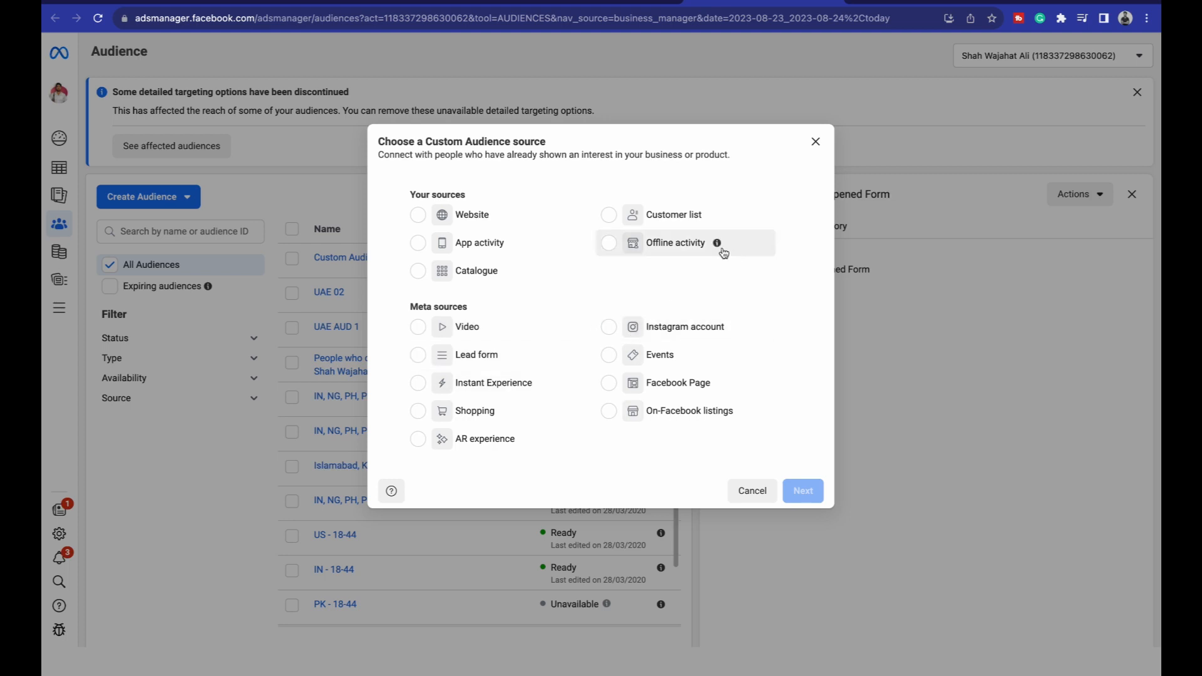
{"action": "left_click", "coordinate": [641, 385]}
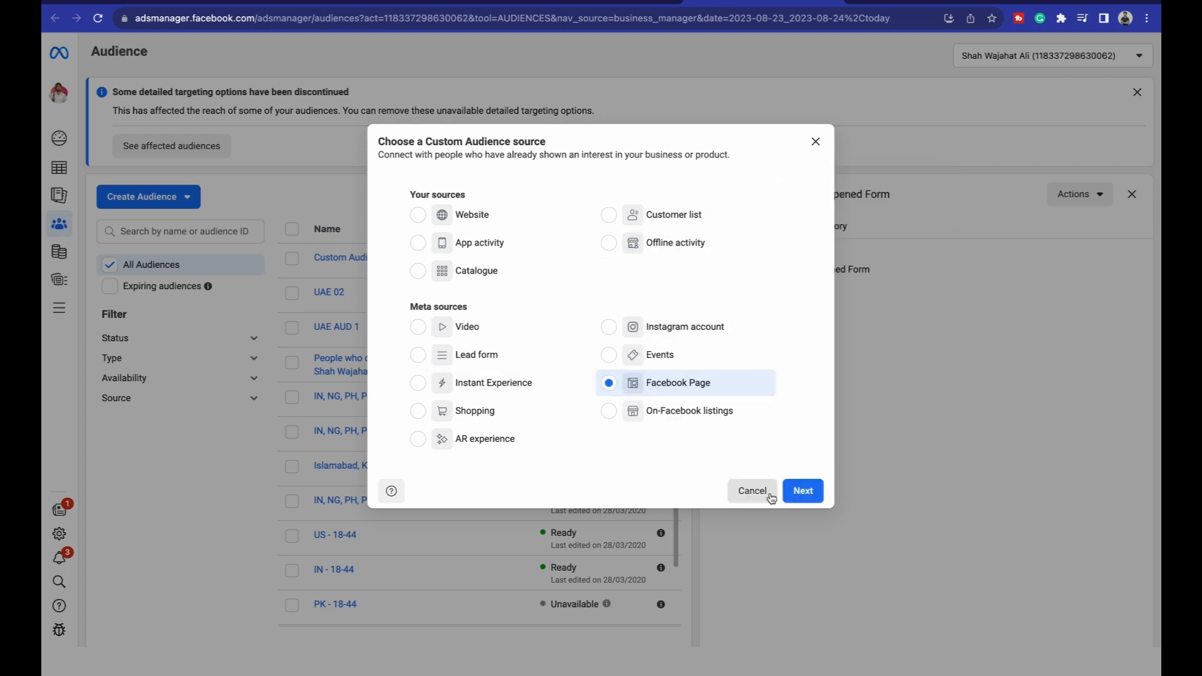
{"action": "left_click", "coordinate": [794, 495]}
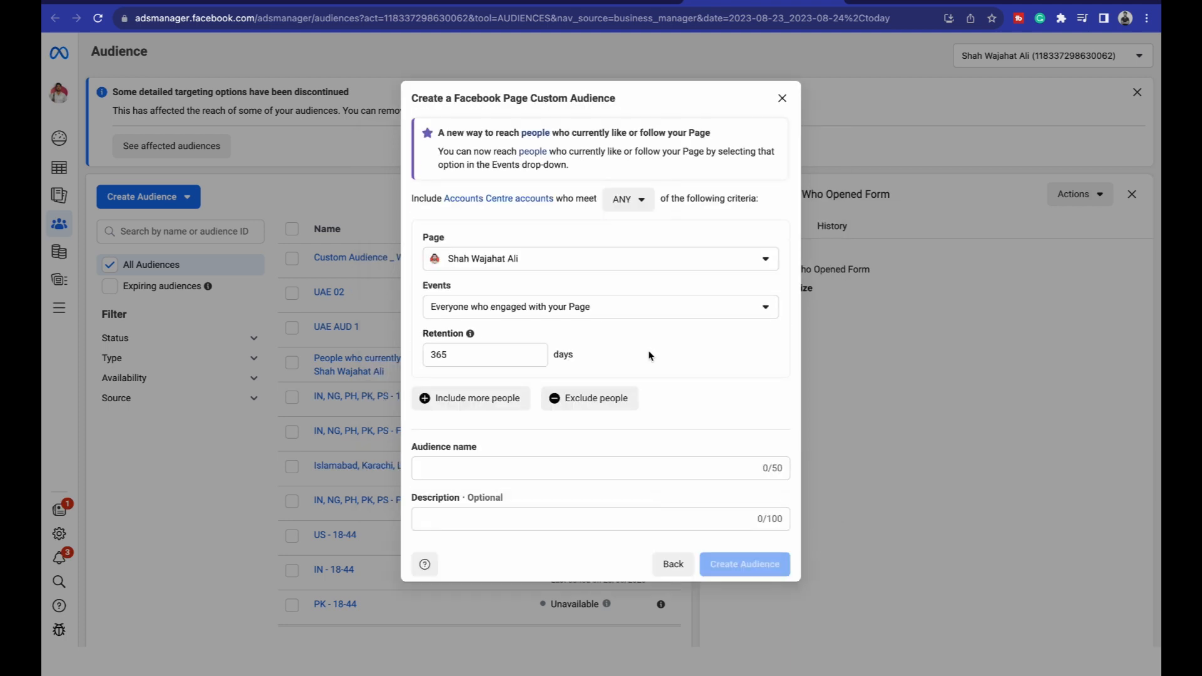
Set the Page audience's event to Accounts Centre accounts who currently like or follow your Page
{"action": "left_click", "coordinate": [558, 307]}
{"action": "left_click", "coordinate": [561, 313]}
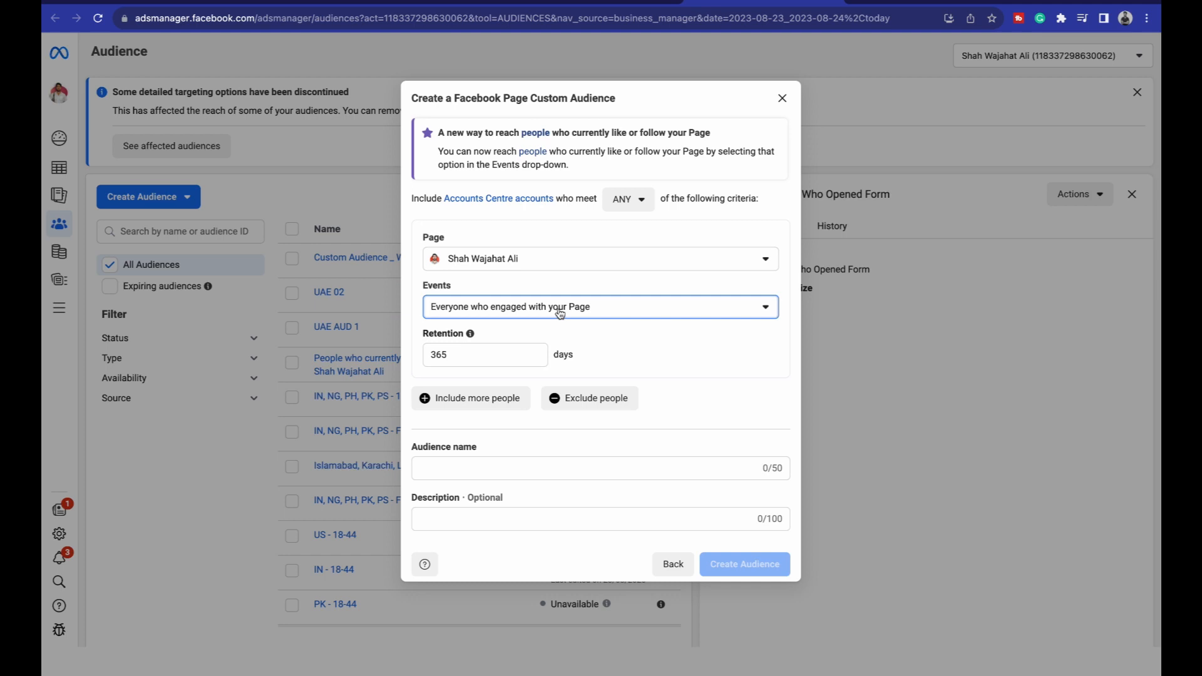
{"action": "left_click", "coordinate": [560, 313]}
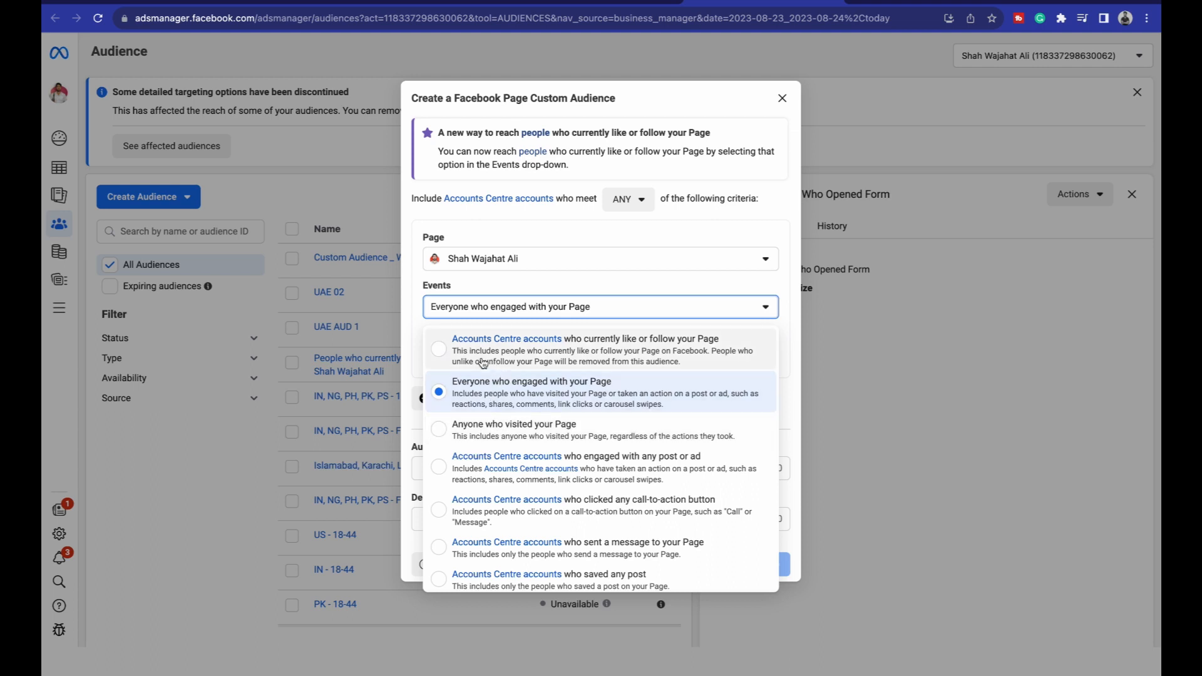
{"action": "left_click", "coordinate": [657, 350]}
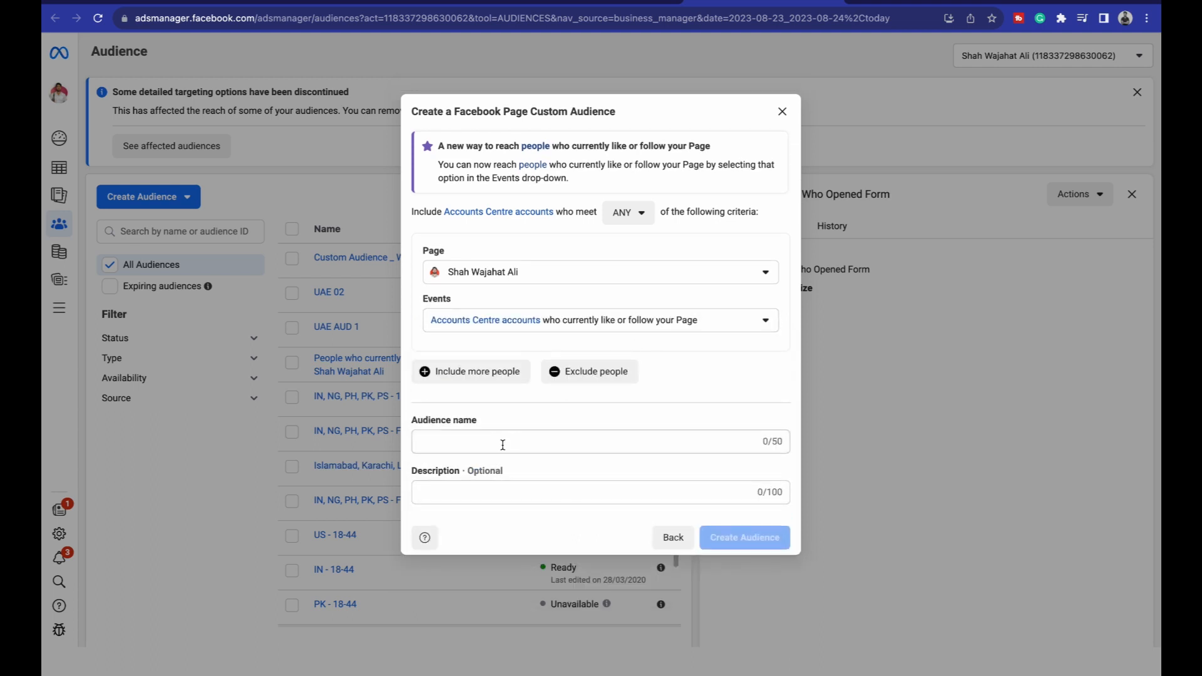
Name the audience "LIke and Followed Page", create it, close the confirmation dialog and check its estimated audience size
{"action": "left_click", "coordinate": [503, 445]}
{"action": "type", "text": "LIke and Followed Page"}
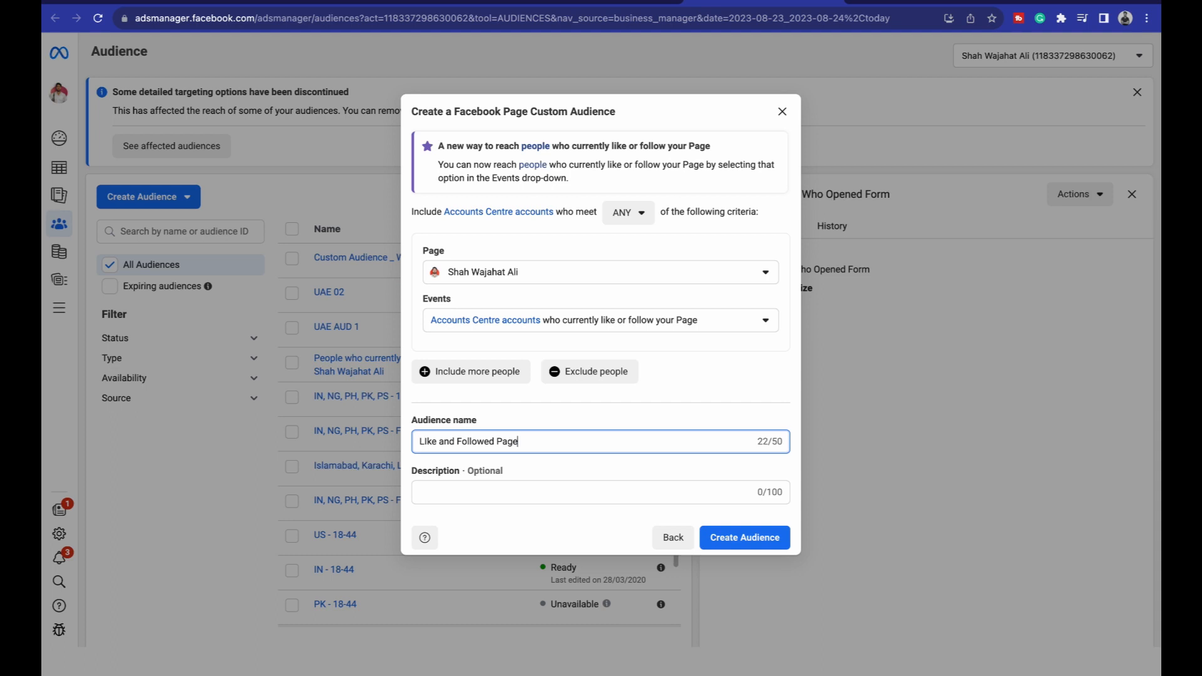
{"action": "left_click", "coordinate": [754, 538]}
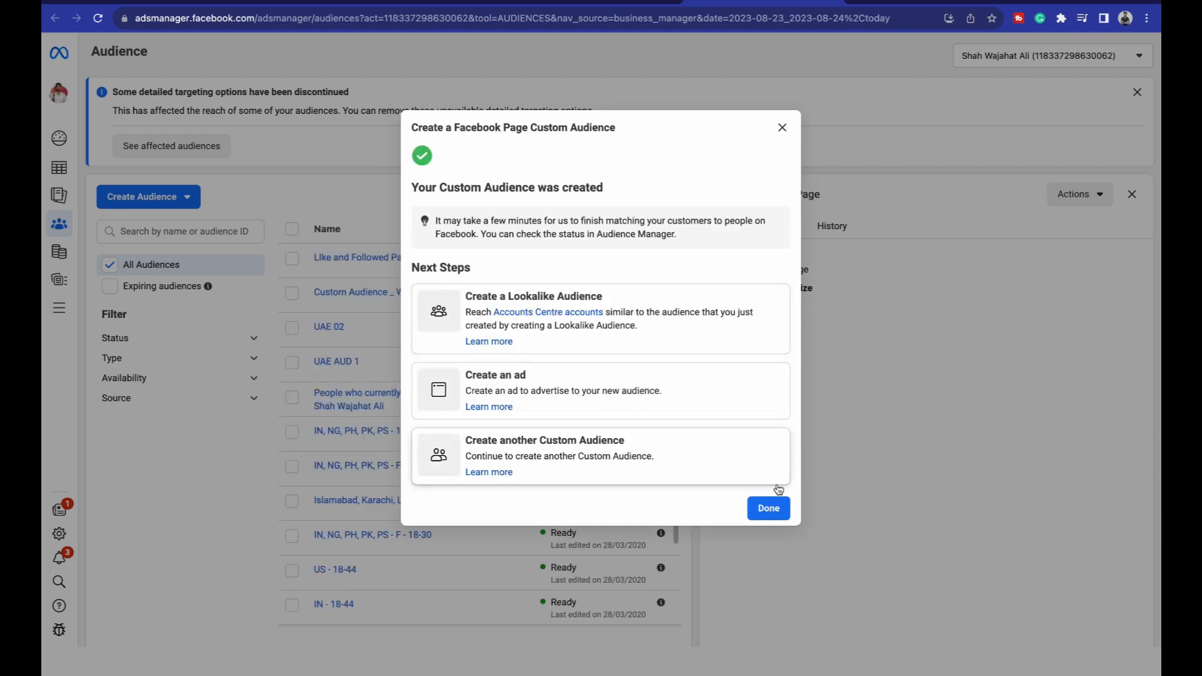
{"action": "left_click", "coordinate": [775, 510]}
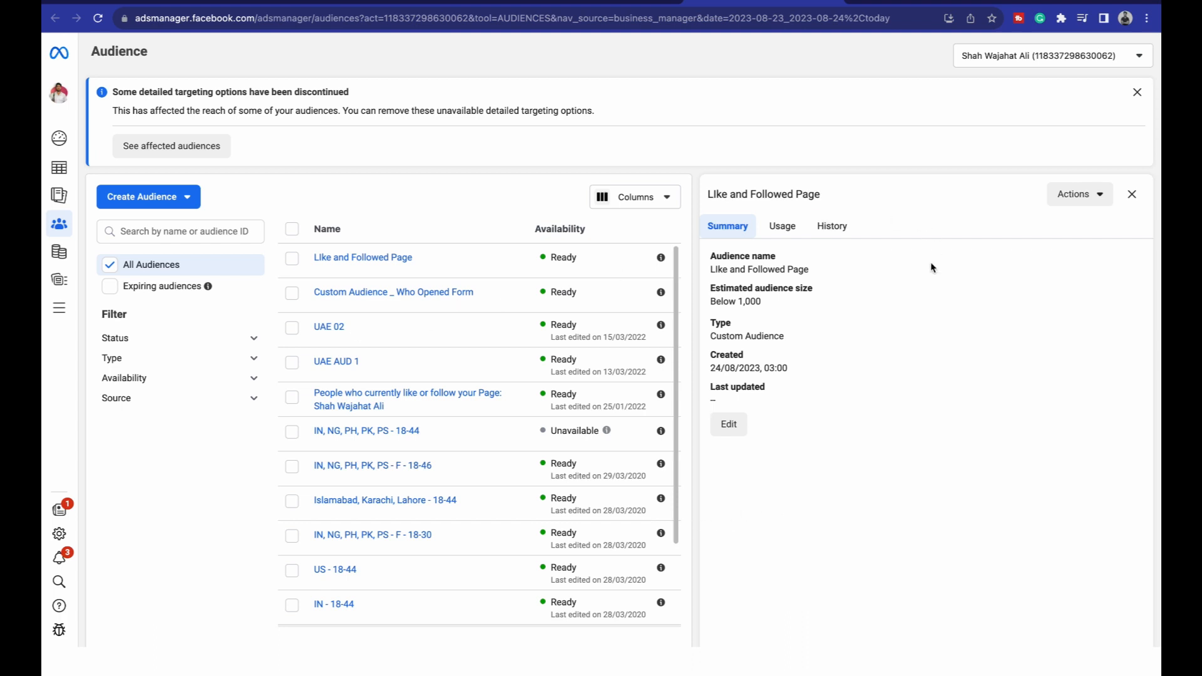
{"action": "left_click_drag", "start_coordinate": [713, 298], "coordinate": [811, 311]}
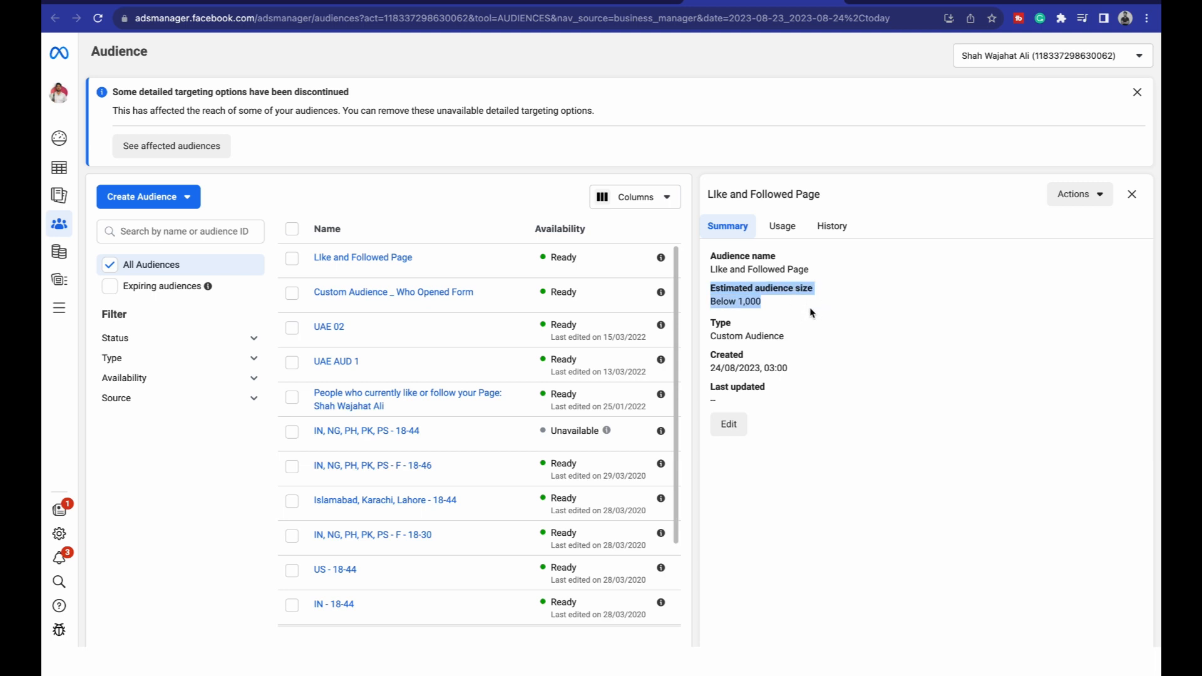